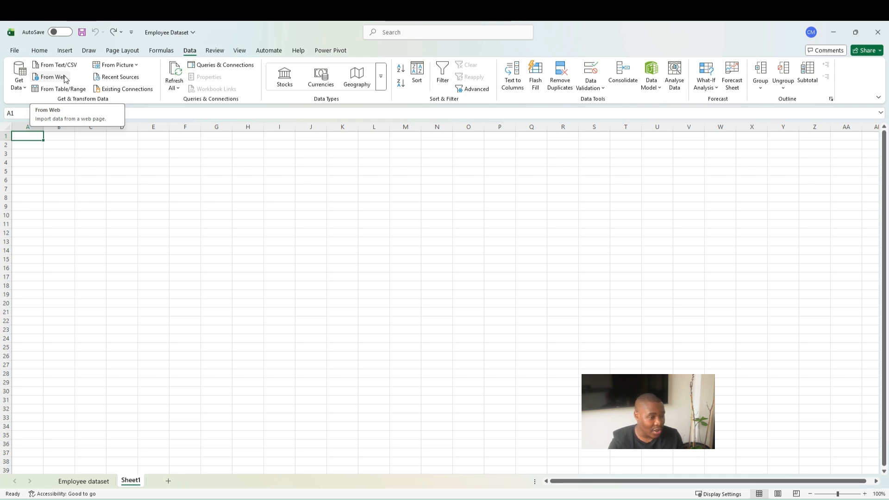
# - Review the Get Data source categories, including files, databases, Azure, Fabric & Power Platform and online services
pyautogui.click(25, 90)
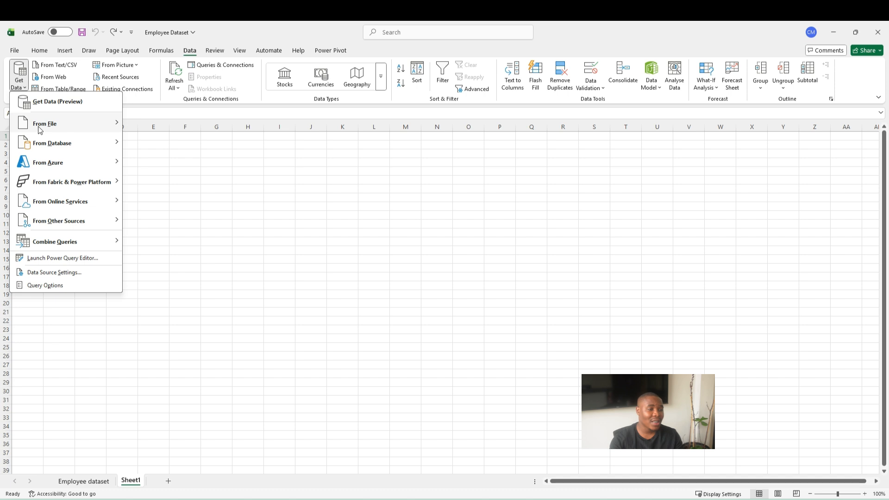
pyautogui.moveTo(45, 114)
pyautogui.moveTo(50, 135)
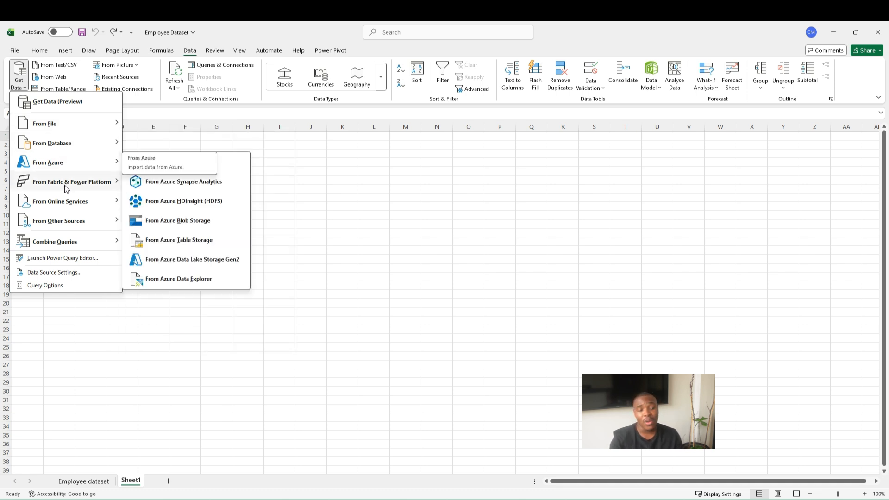
pyautogui.moveTo(68, 187)
pyautogui.moveTo(69, 211)
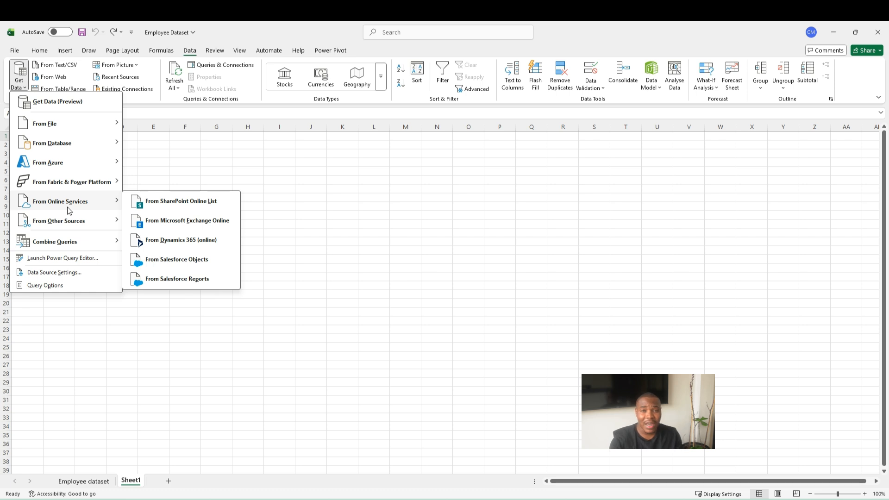
pyautogui.moveTo(94, 141)
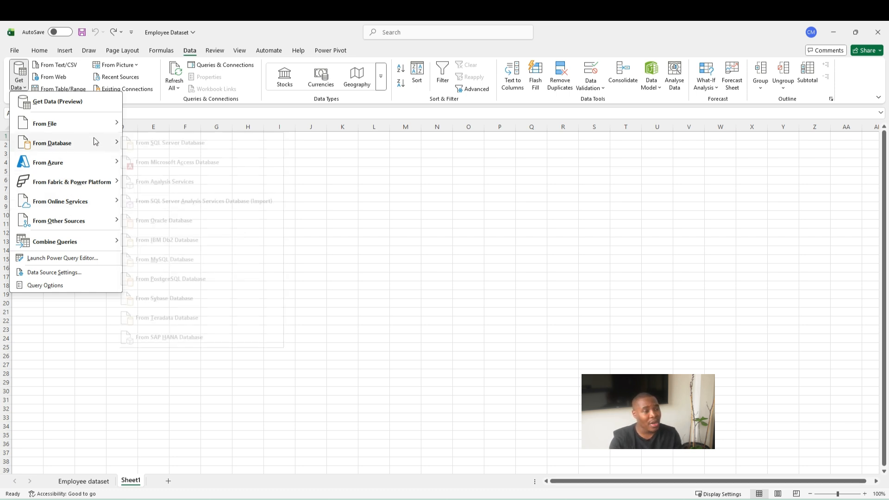
pyautogui.click(278, 183)
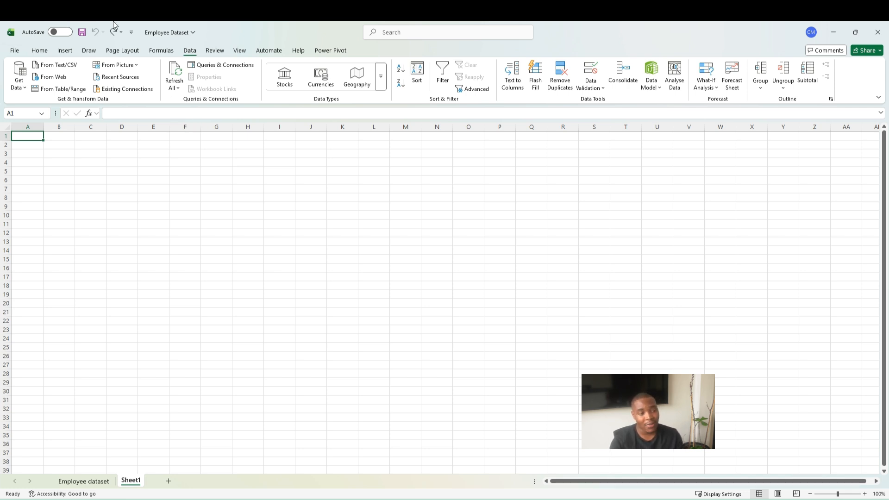
# - Extract data from the picture file PI300 ep2 (5) in the Downloads folder
pyautogui.click(138, 65)
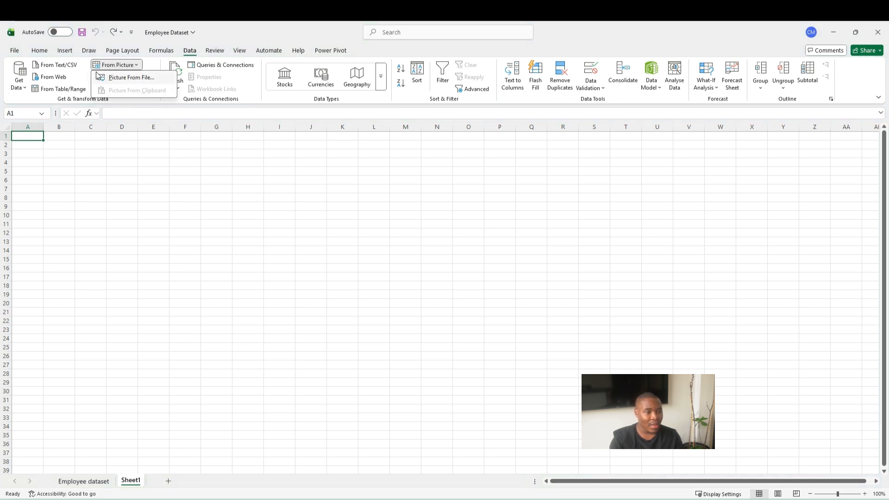
pyautogui.click(124, 78)
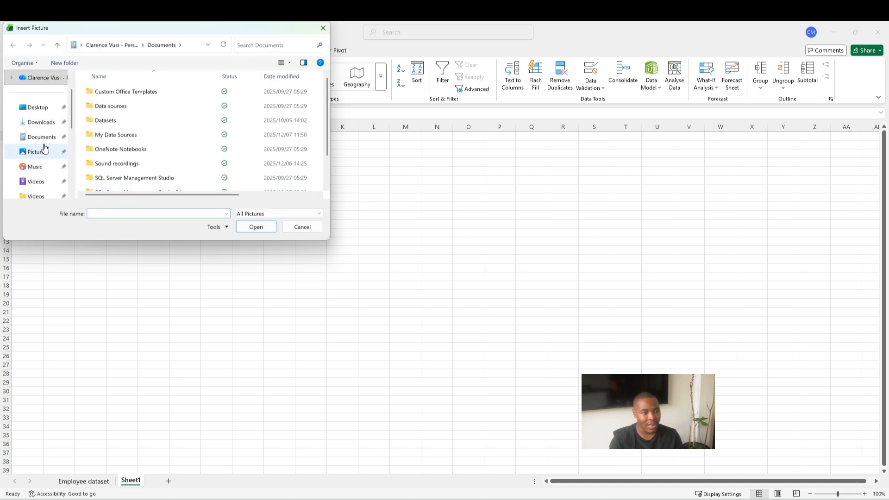
pyautogui.click(41, 123)
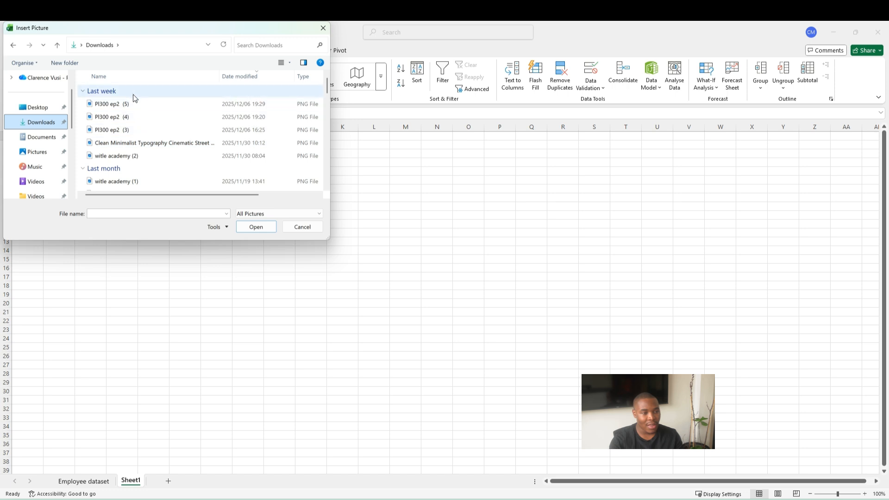
pyautogui.click(126, 106)
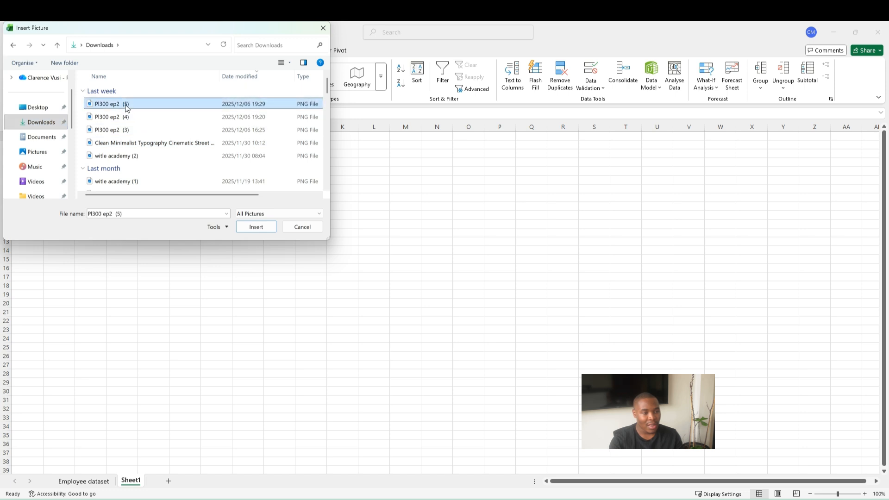
pyautogui.click(256, 227)
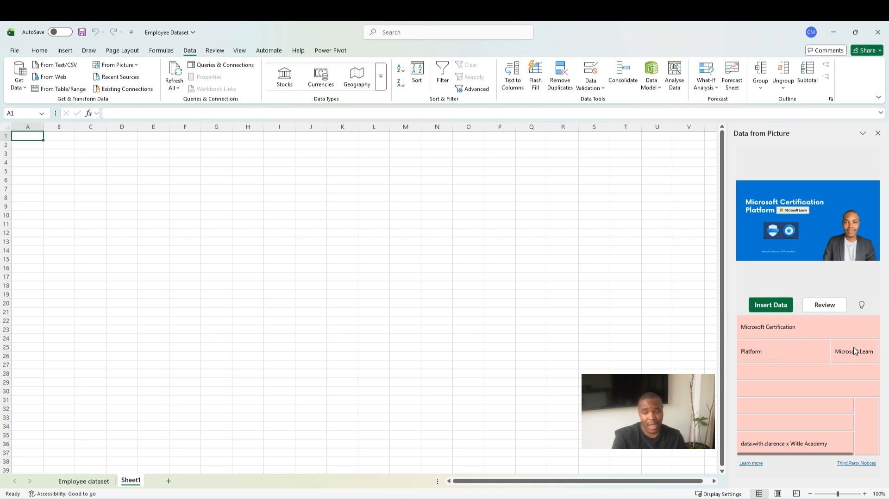
# - Insert the data extracted from the picture into Sheet1 without reviewing the low-confidence cells
pyautogui.moveTo(872, 363)
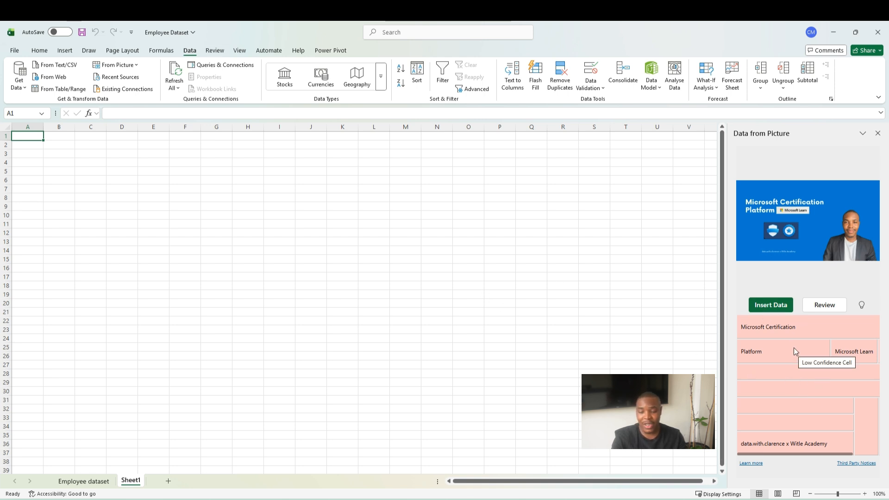
pyautogui.click(777, 307)
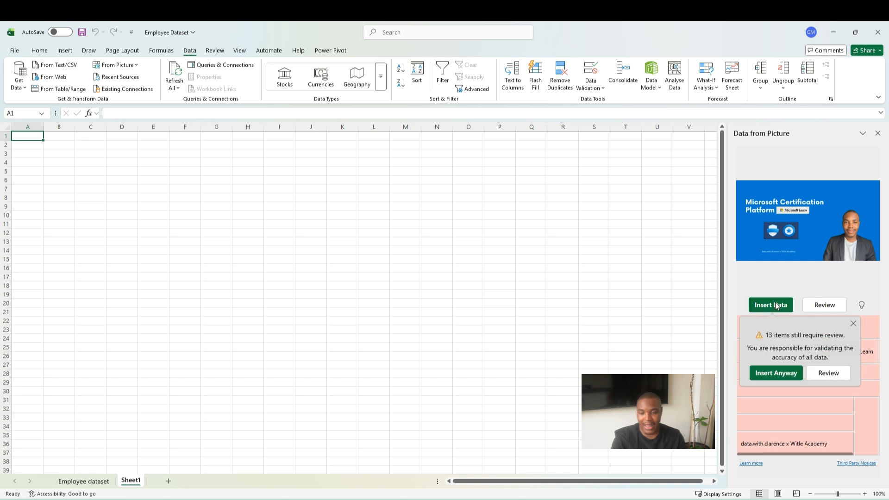
pyautogui.click(788, 377)
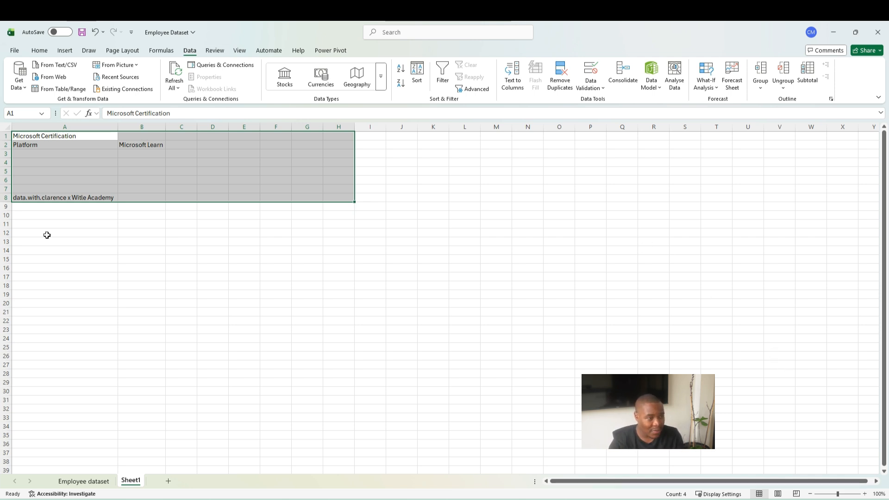
pyautogui.moveTo(54, 144); pyautogui.dragTo(56, 140)
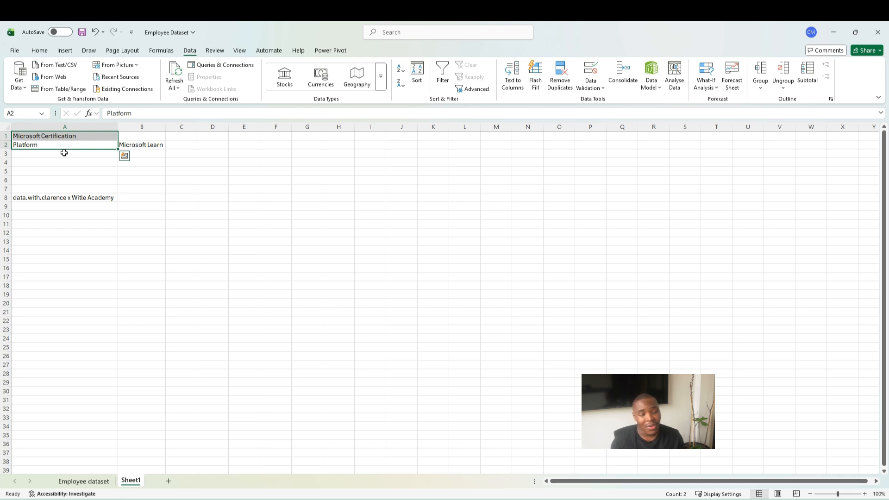
pyautogui.click(157, 213)
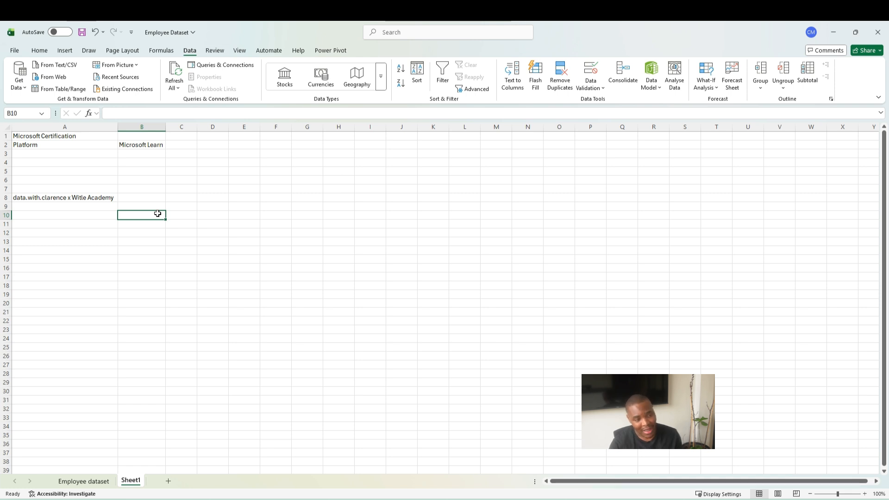
pyautogui.click(206, 196)
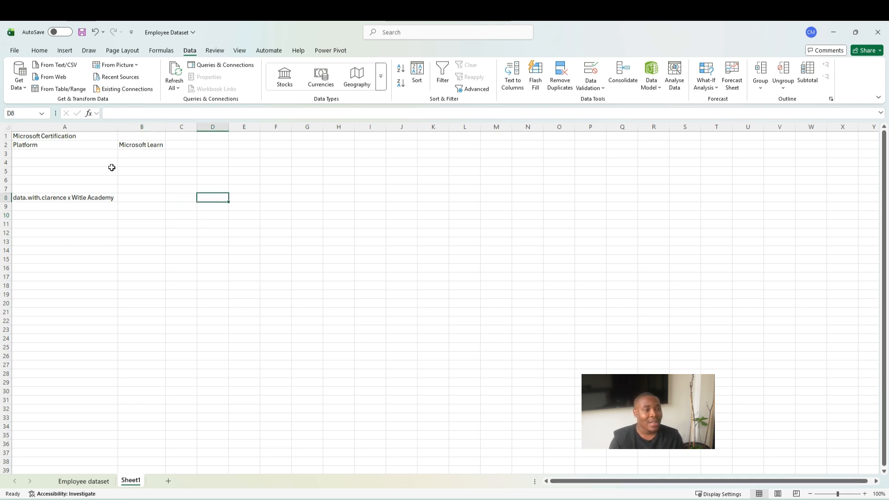
# - Add a new worksheet and check the recent data sources and existing connections without connecting to any
pyautogui.click(168, 481)
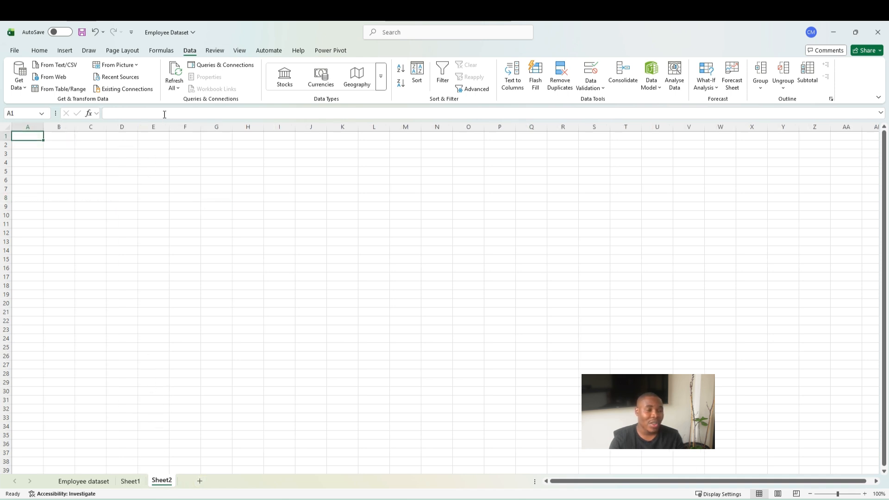
pyautogui.click(118, 78)
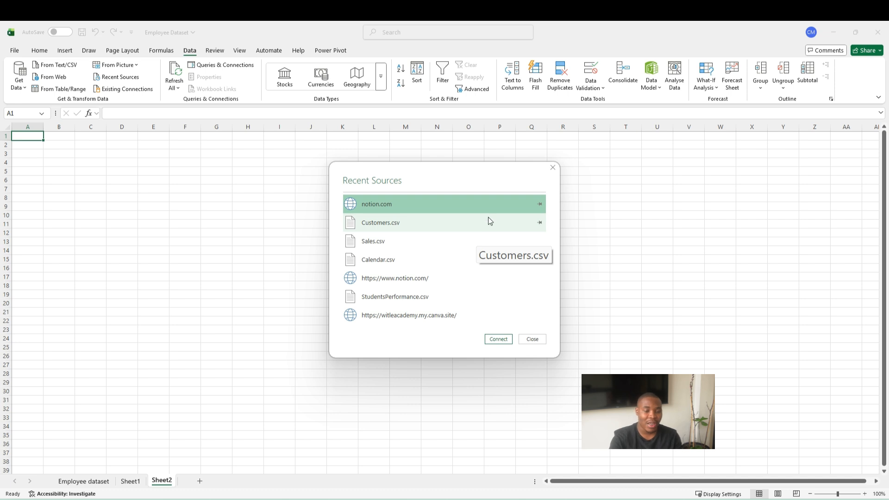
pyautogui.click(553, 168)
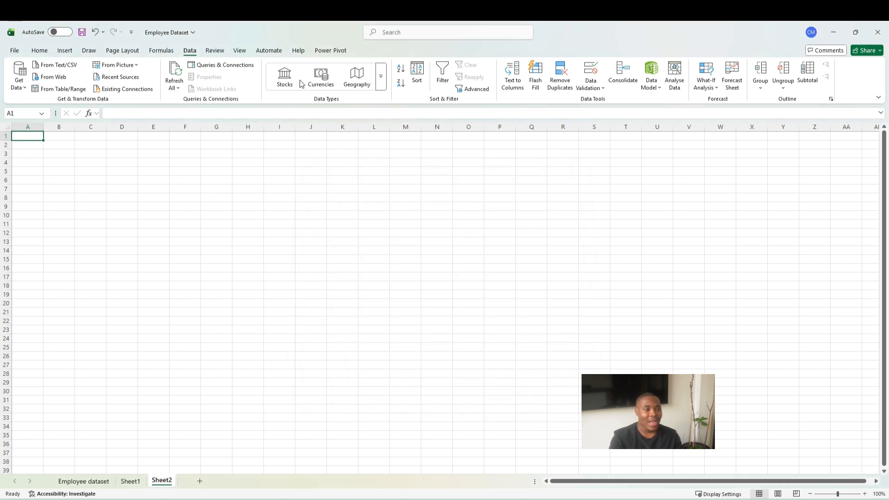
pyautogui.click(145, 90)
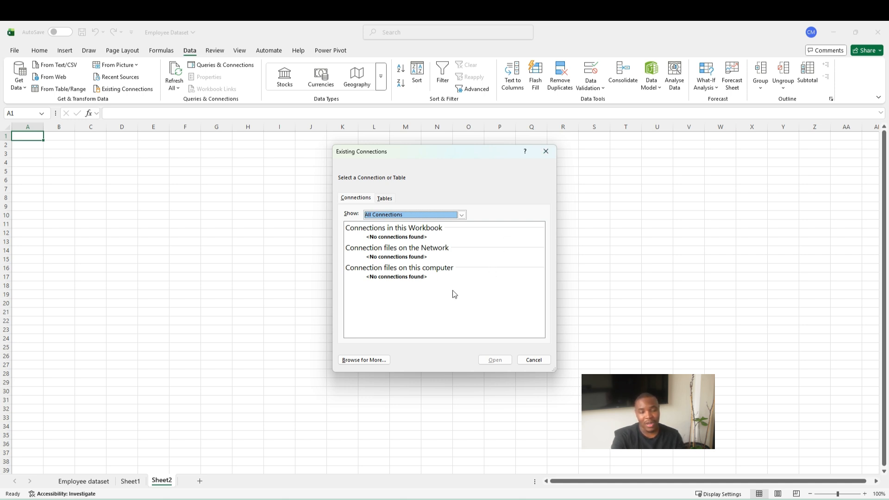
pyautogui.click(551, 153)
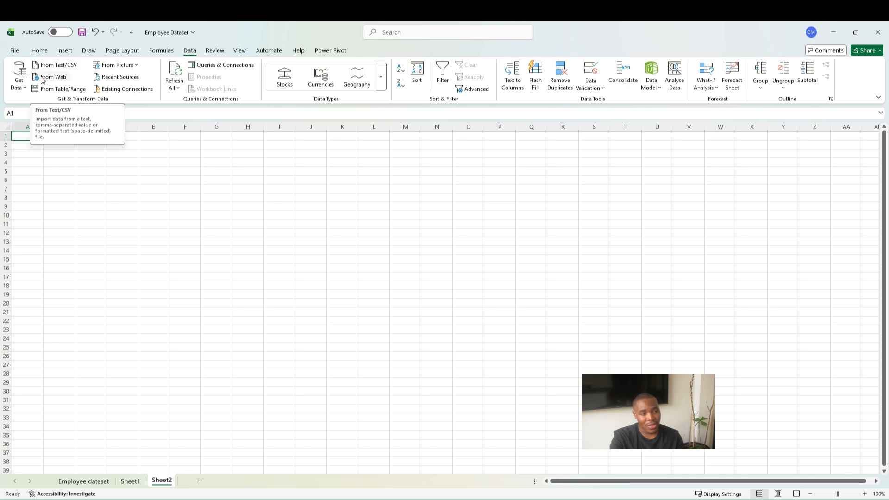
# - Import the comma-delimited Customers CSV file from the Downloads folder as a table and look over the loaded rows
pyautogui.click(54, 65)
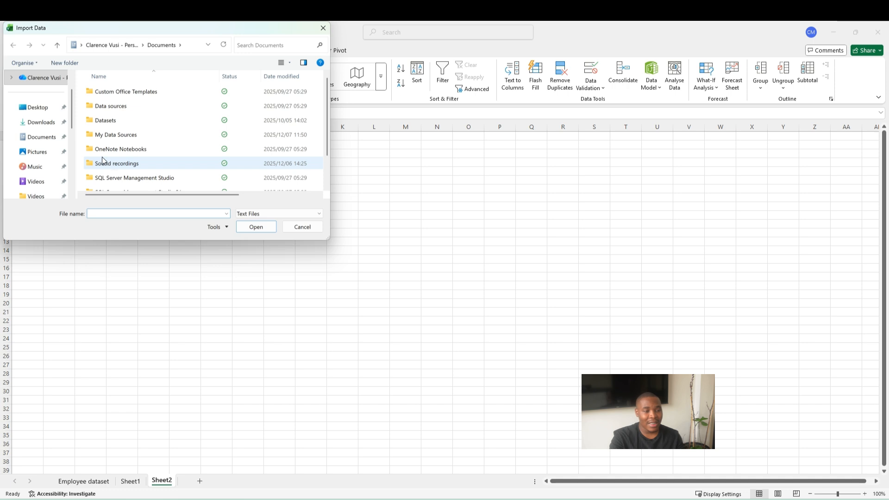
pyautogui.click(42, 122)
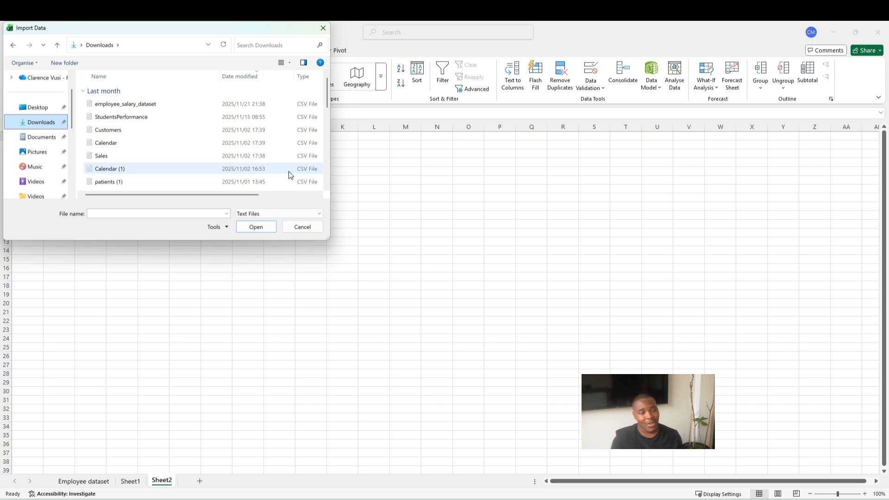
pyautogui.click(129, 132)
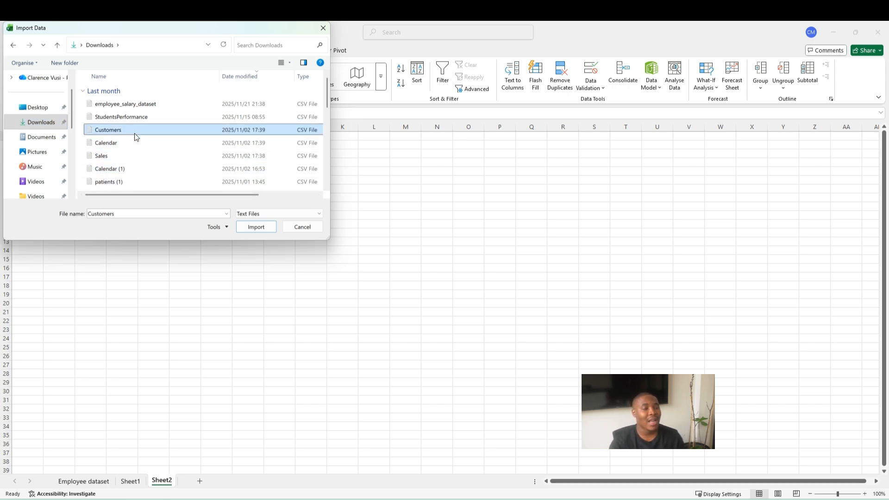
pyautogui.click(256, 227)
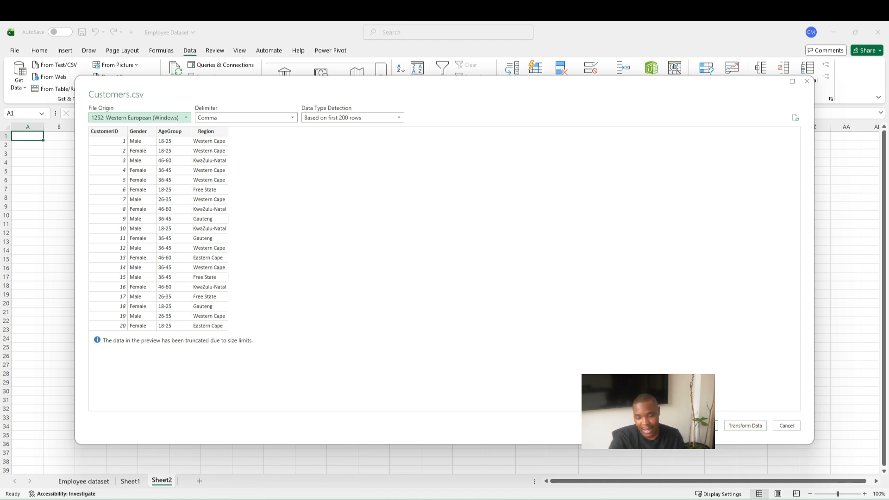
pyautogui.click(701, 425)
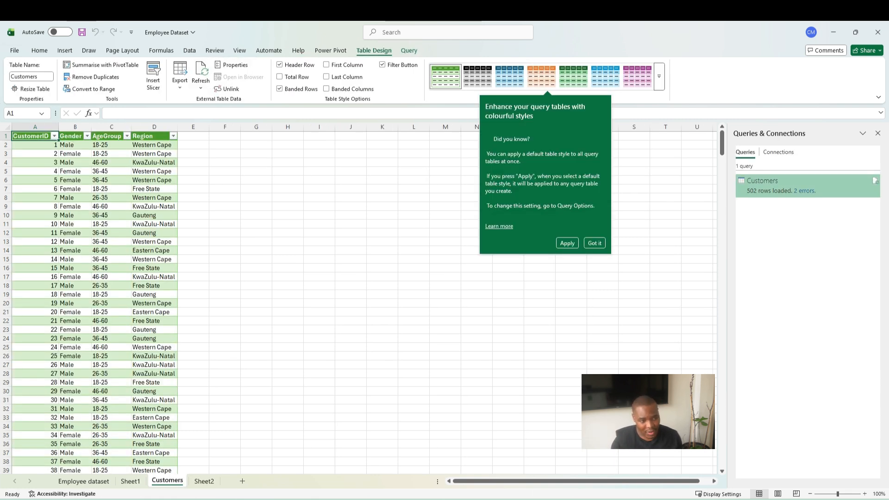
pyautogui.click(140, 216)
pyautogui.scroll(-4, 134, 199)
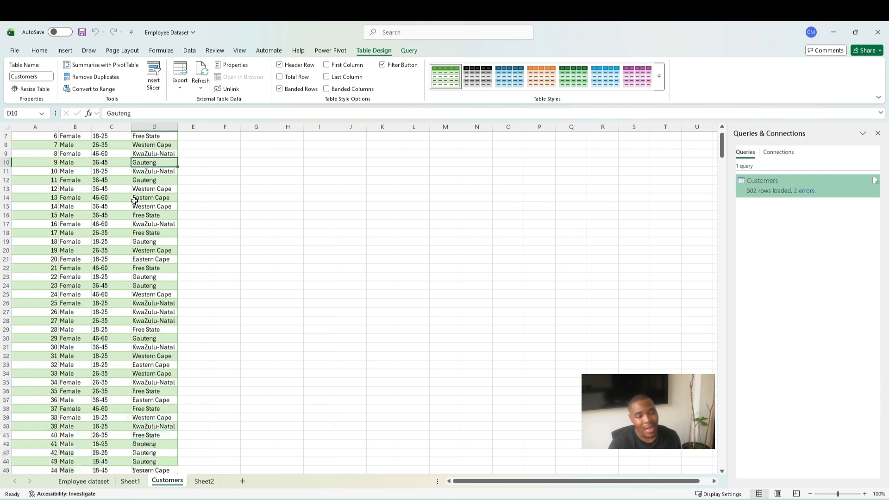
pyautogui.scroll(4, 134, 201)
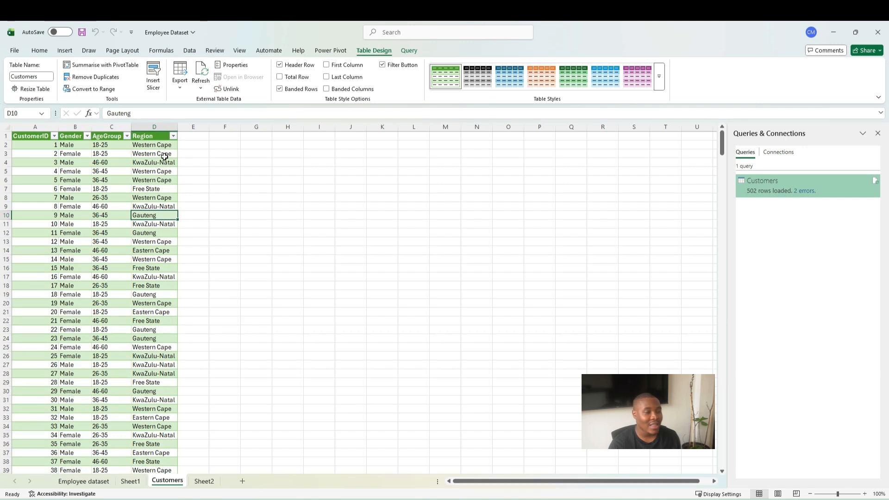
pyautogui.click(164, 158)
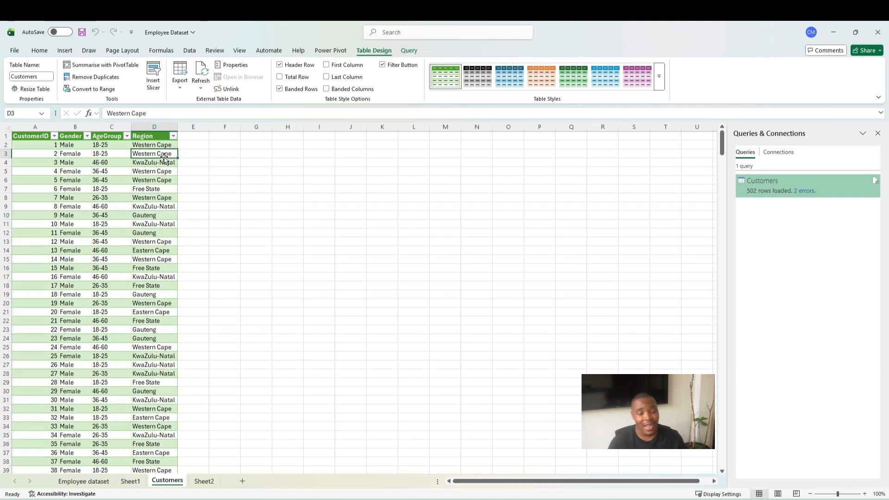
# - Connect to the web page notion.com as a new data source using the basic URL option
pyautogui.click(190, 51)
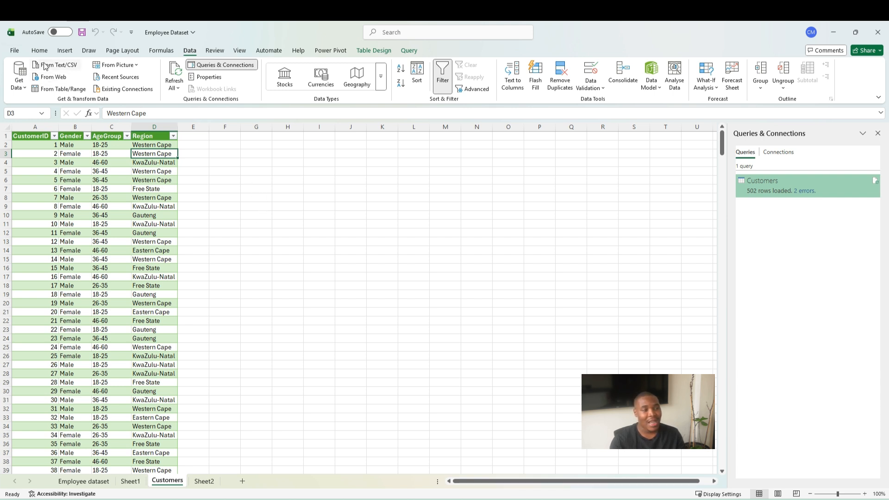
pyautogui.click(47, 78)
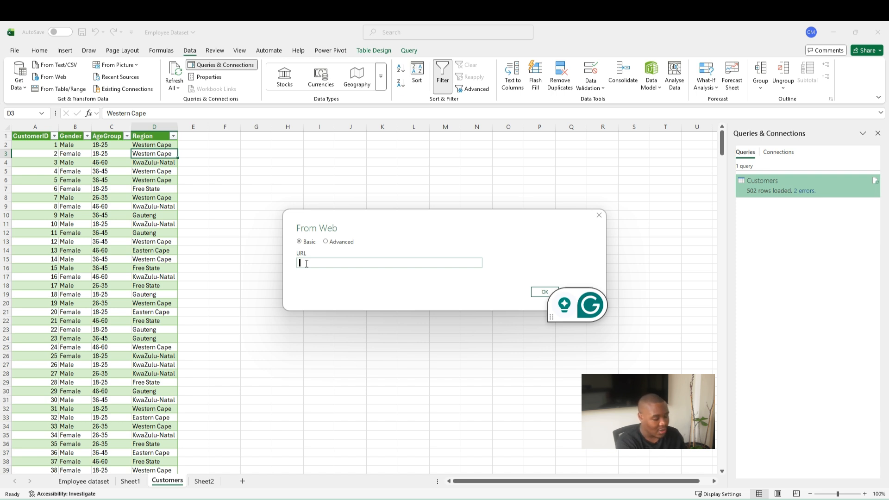
pyautogui.write('notio')
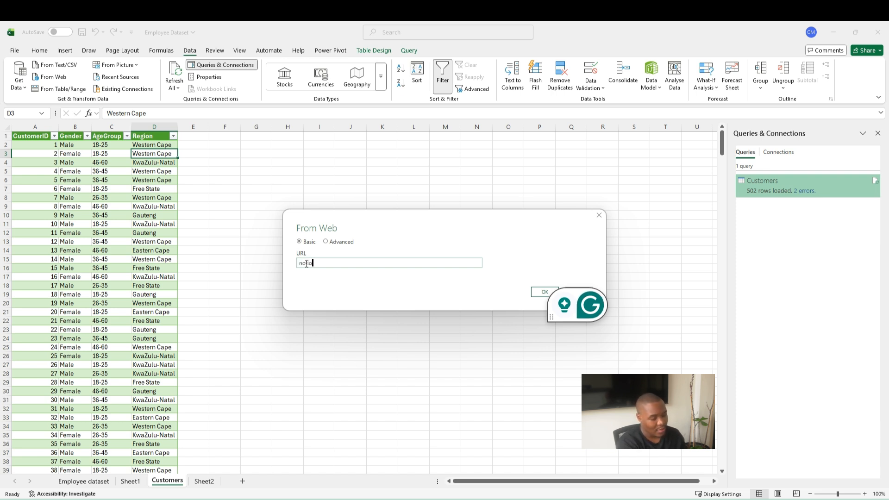
pyautogui.write('n.com')
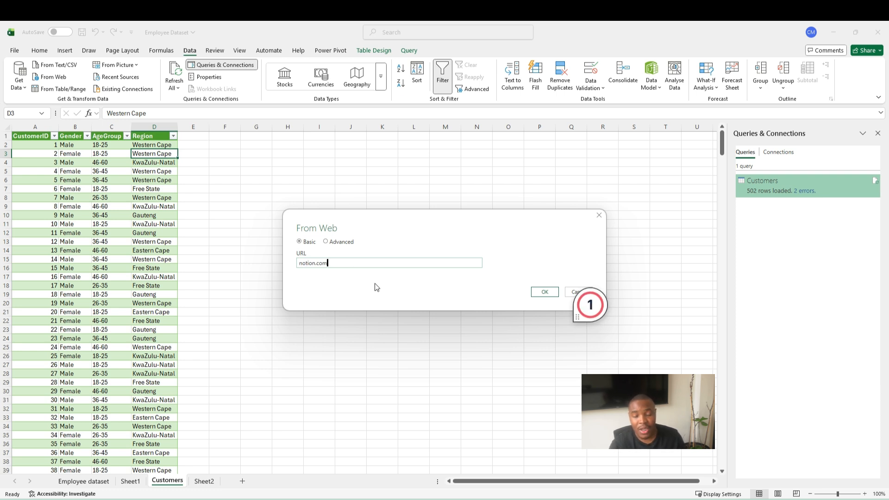
pyautogui.click(546, 292)
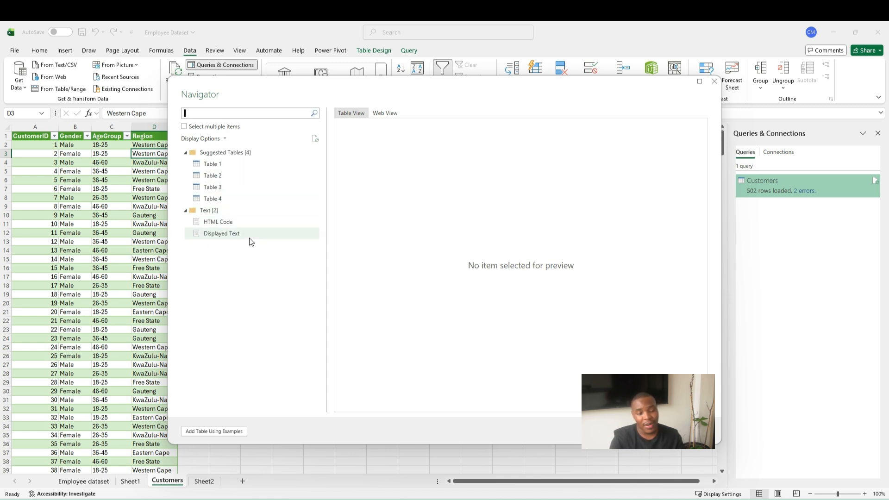
# - Enable the web preview for notion.com in the Navigator and look through the page content
pyautogui.click(386, 114)
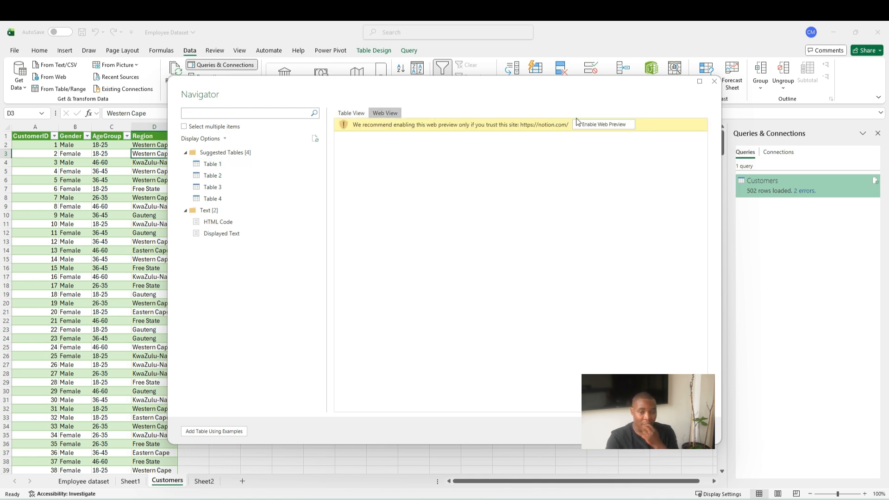
pyautogui.click(596, 124)
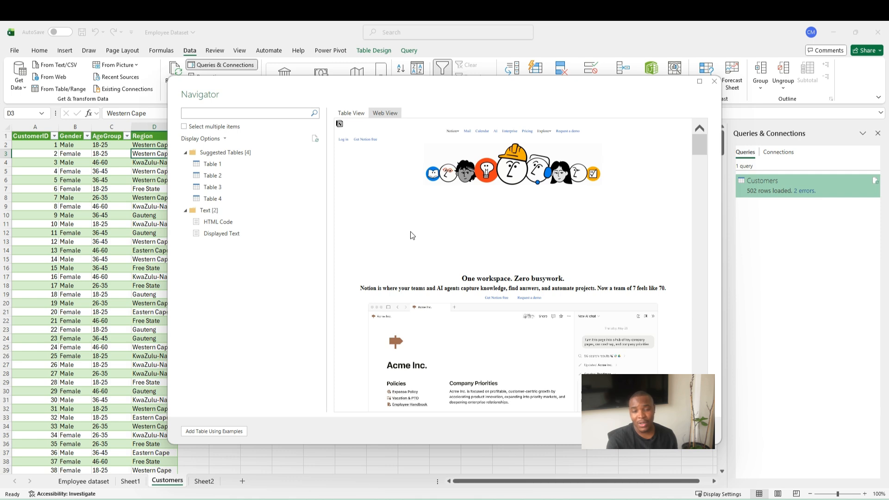
pyautogui.scroll(-1, 500, 187)
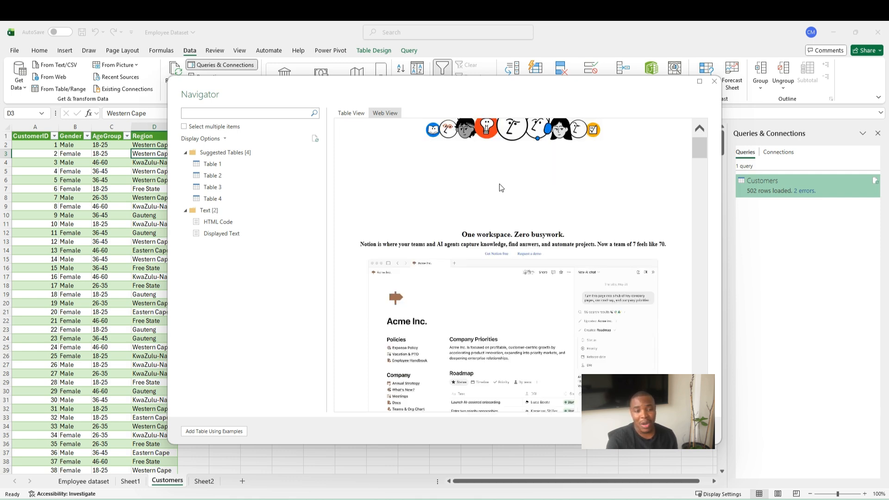
pyautogui.scroll(-3, 501, 190)
pyautogui.scroll(-2, 506, 197)
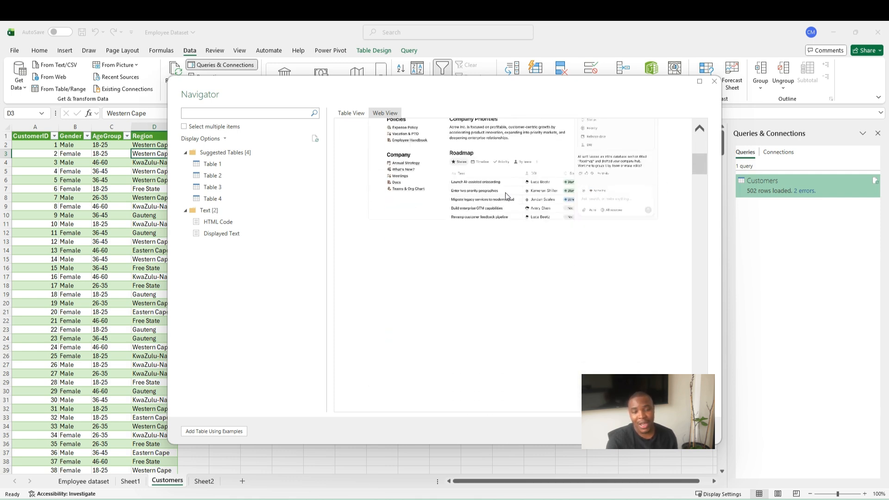
pyautogui.scroll(3, 506, 196)
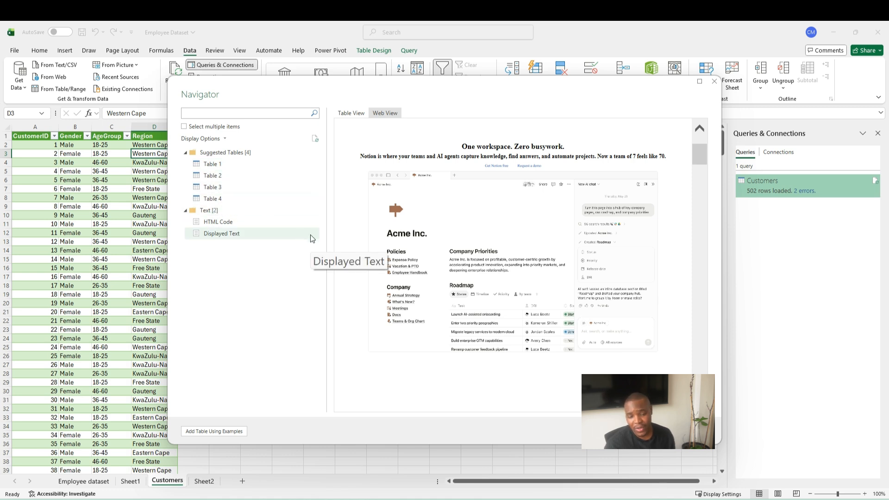
# - Preview the suggested tables Table 1, Table 2 and Table 3 in table view
pyautogui.click(238, 165)
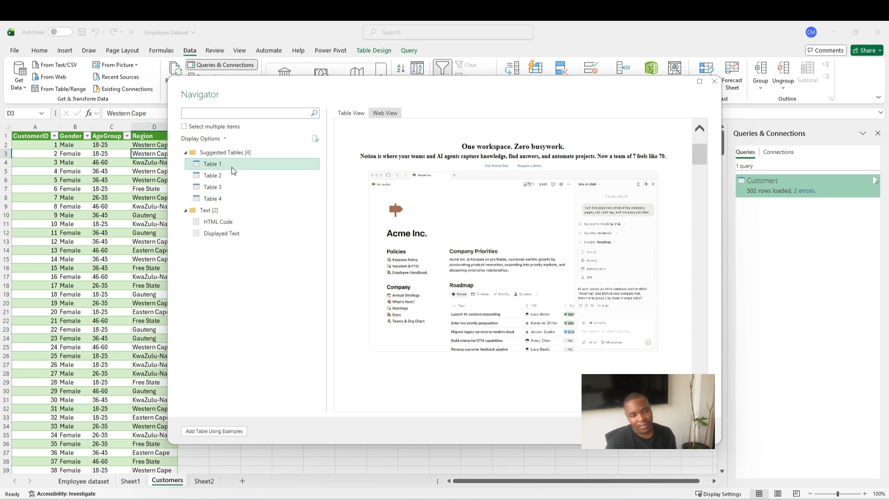
pyautogui.click(360, 120)
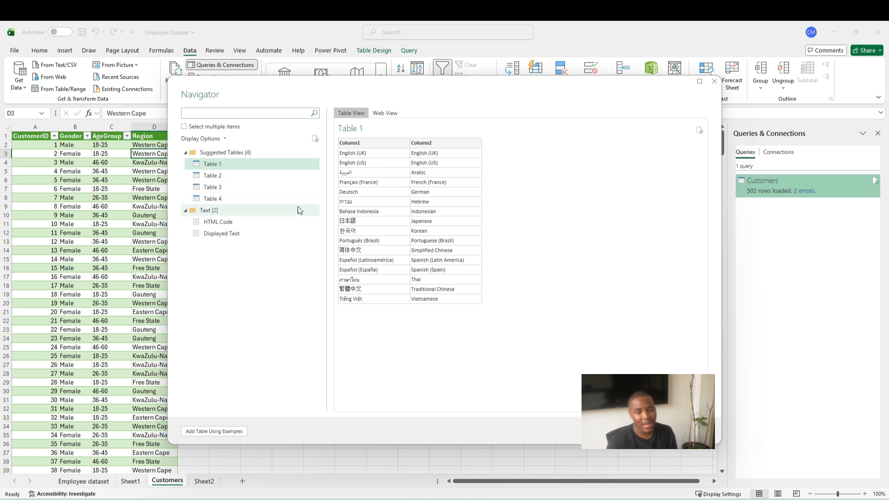
pyautogui.click(224, 180)
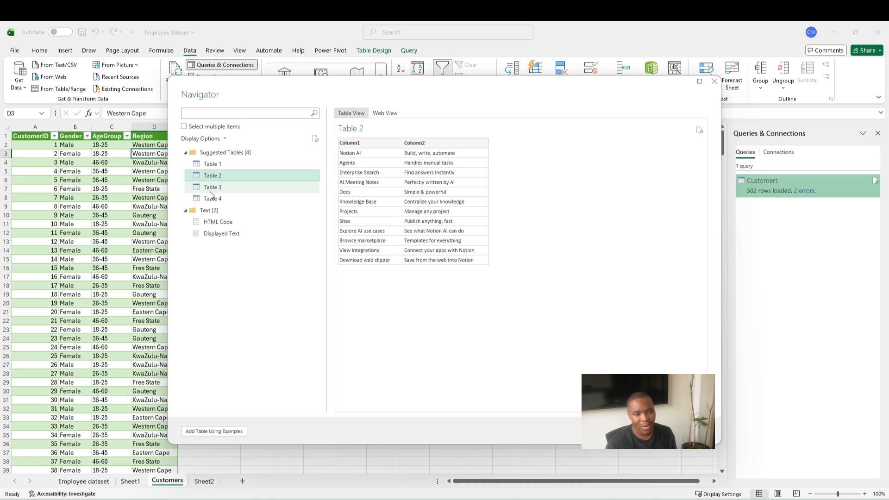
pyautogui.click(297, 186)
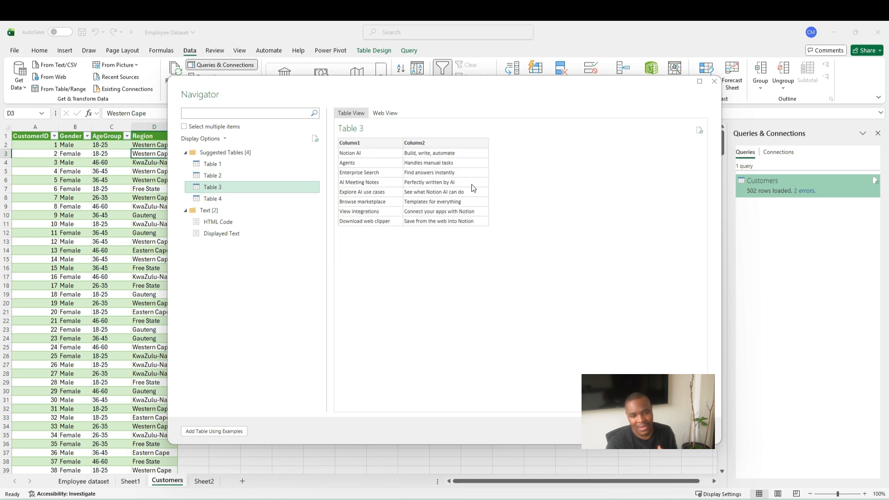
# - Load the suggested Table 4 with the per-user service prices from notion.com into a new worksheet
pyautogui.click(210, 199)
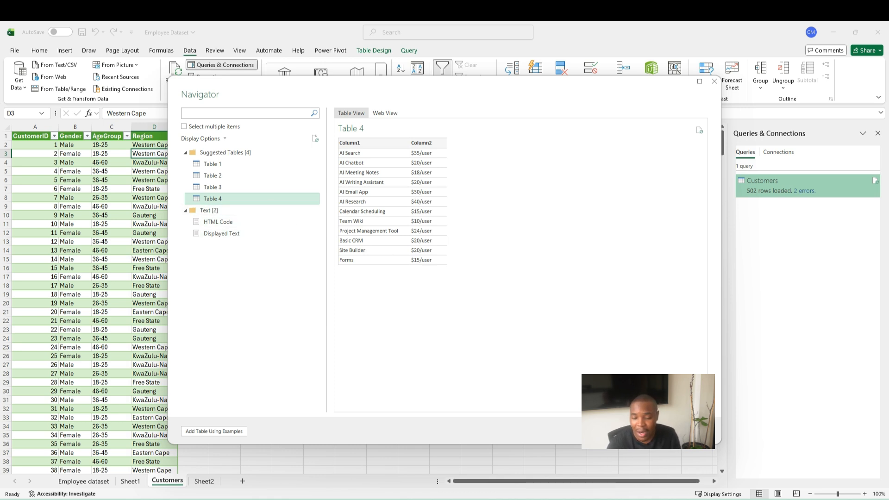
pyautogui.click(645, 431)
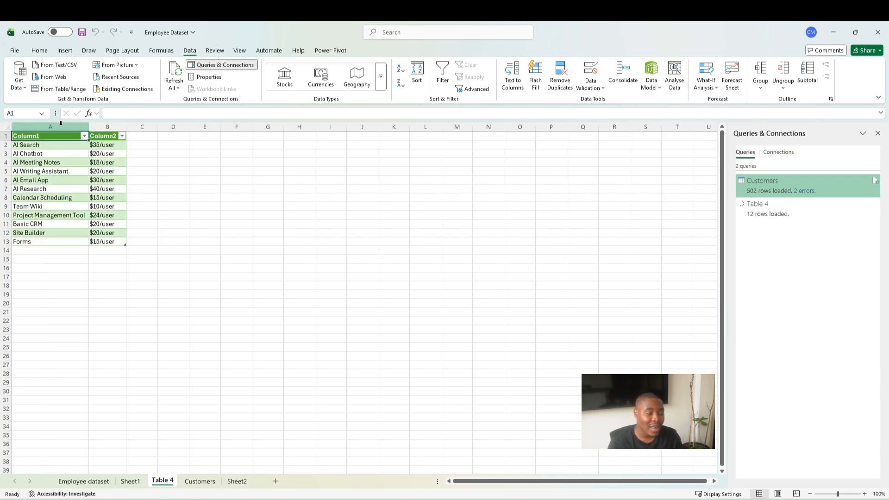
pyautogui.click(239, 205)
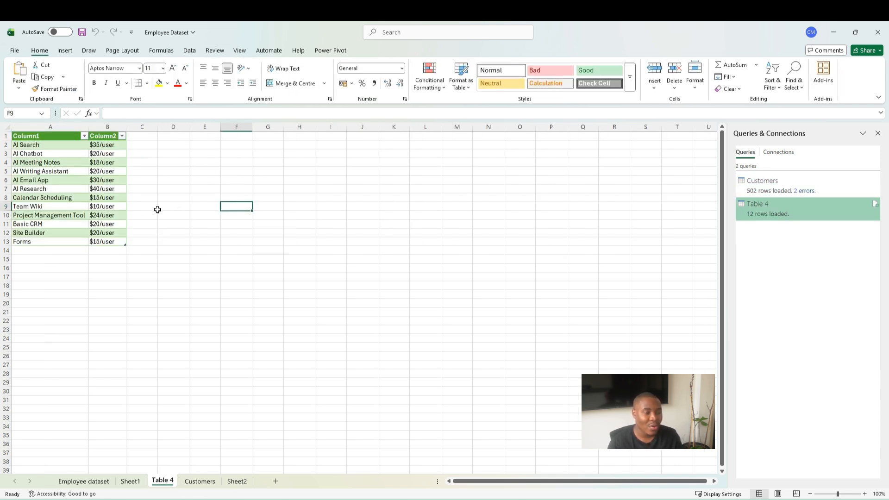
# - Rename the first column header of the imported web table as Service
pyautogui.click(60, 134)
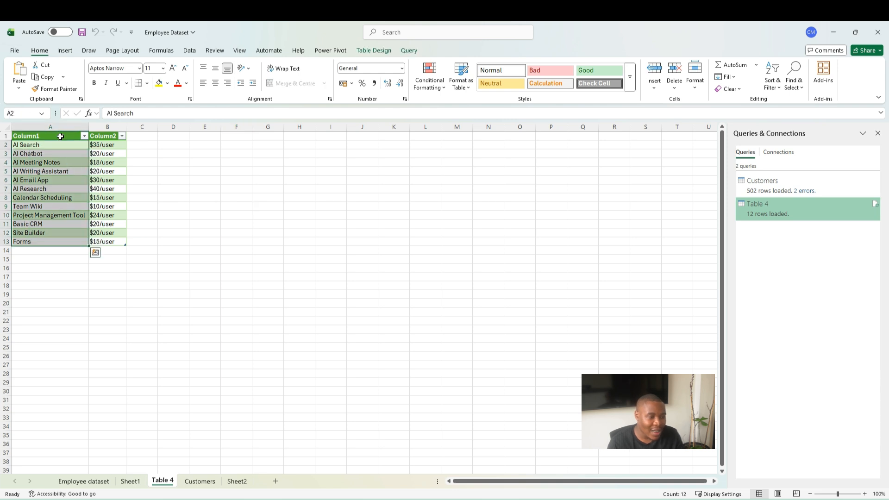
pyautogui.doubleClick(60, 136)
pyautogui.press('BackSpace')
pyautogui.press('BackSpace')
pyautogui.press('BackSpace')
pyautogui.press('BackSpace')
pyautogui.press('BackSpace')
pyautogui.press('BackSpace')
pyautogui.press('BackSpace')
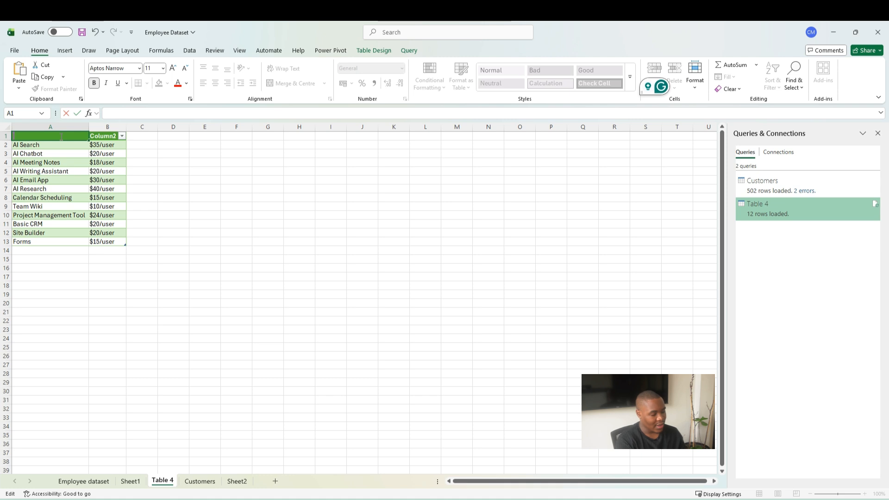
pyautogui.write('Service')
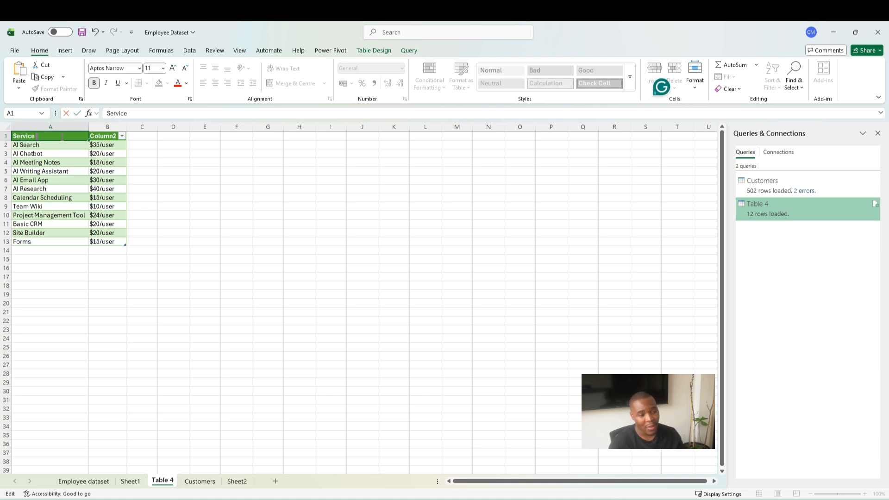
# - Rename the second column header of the imported web table as price
pyautogui.doubleClick(115, 136)
pyautogui.press('BackSpace')
pyautogui.press('BackSpace')
pyautogui.press('BackSpace')
pyautogui.press('BackSpace')
pyautogui.press('BackSpace')
pyautogui.press('BackSpace')
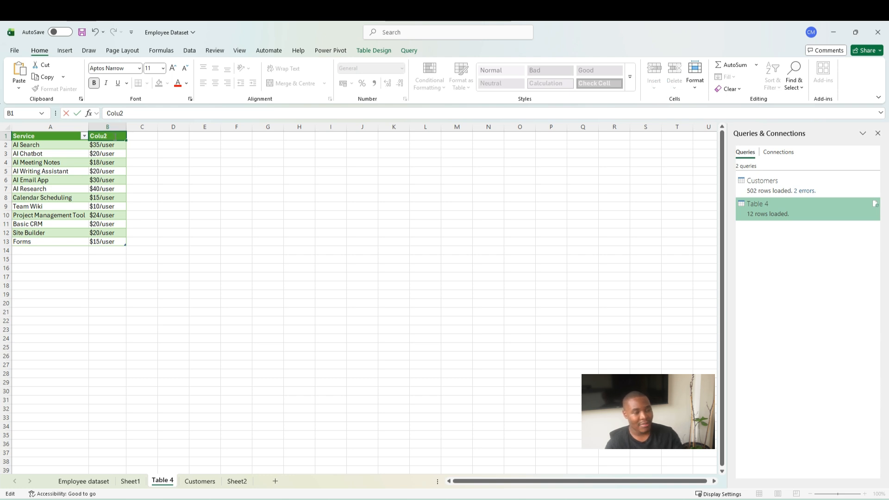
pyautogui.press('BackSpace')
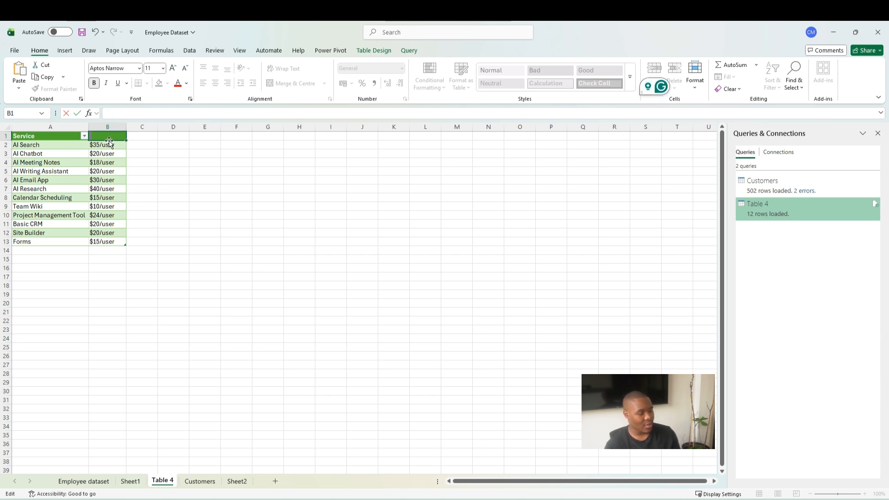
pyautogui.write('price')
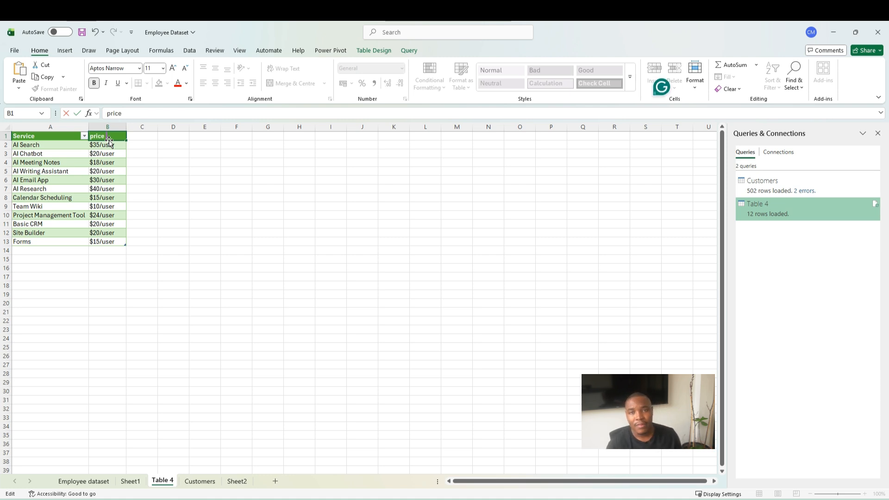
pyautogui.click(213, 259)
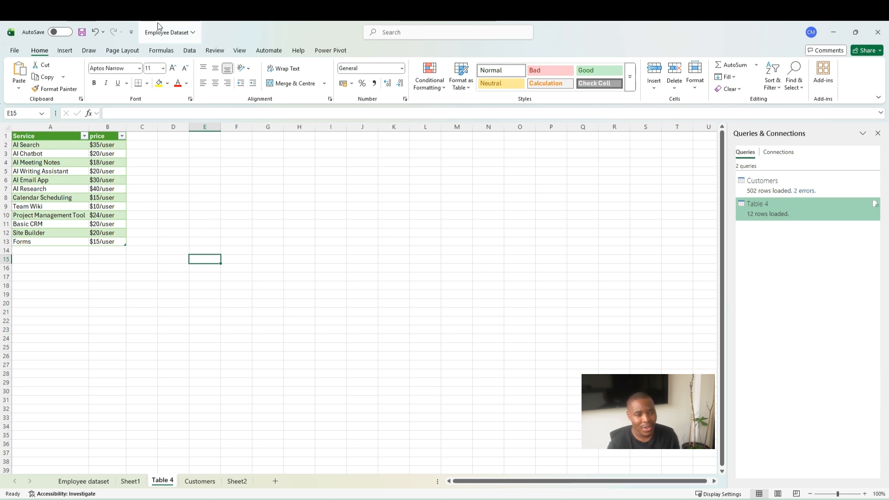
# - Create a Power Query table with headers from range A1:B31, the EmployeeID and Name columns, on the Employee dataset sheet
pyautogui.click(189, 51)
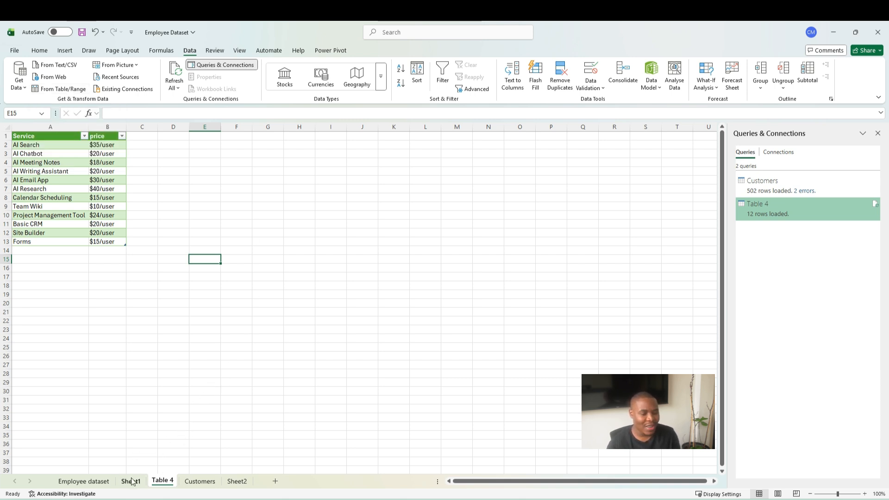
pyautogui.click(104, 482)
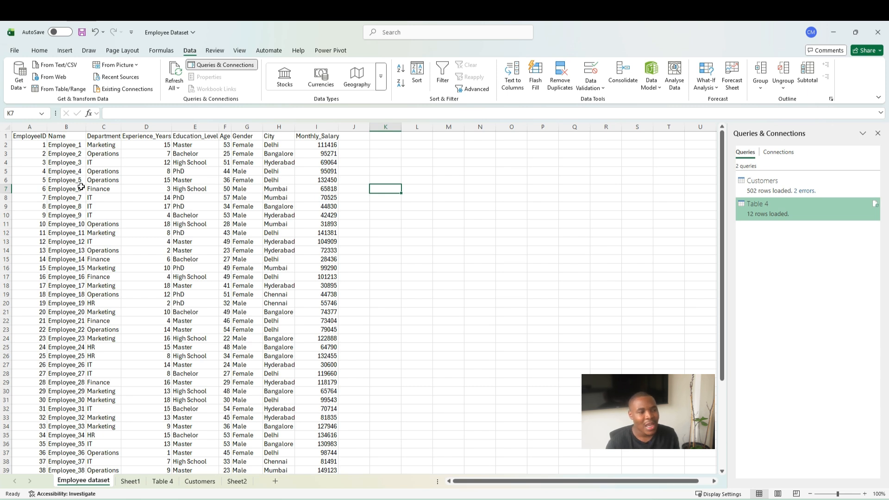
pyautogui.moveTo(27, 138); pyautogui.dragTo(77, 215)
pyautogui.click(146, 198)
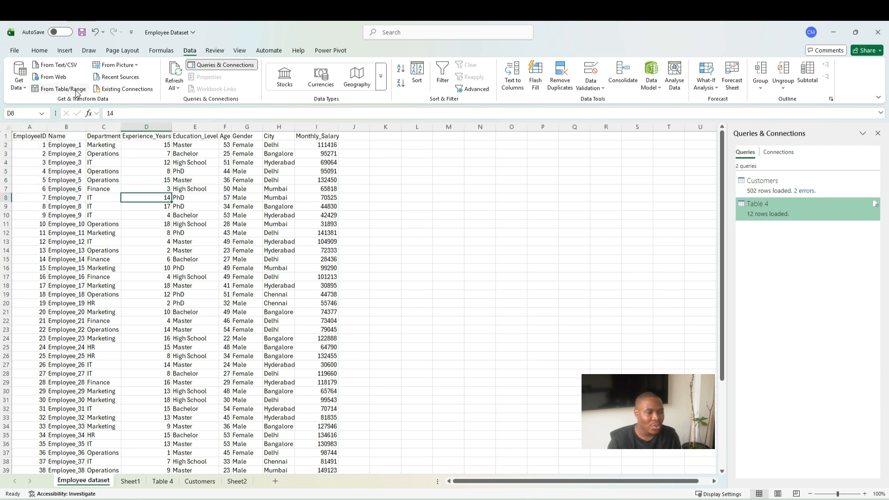
pyautogui.click(406, 189)
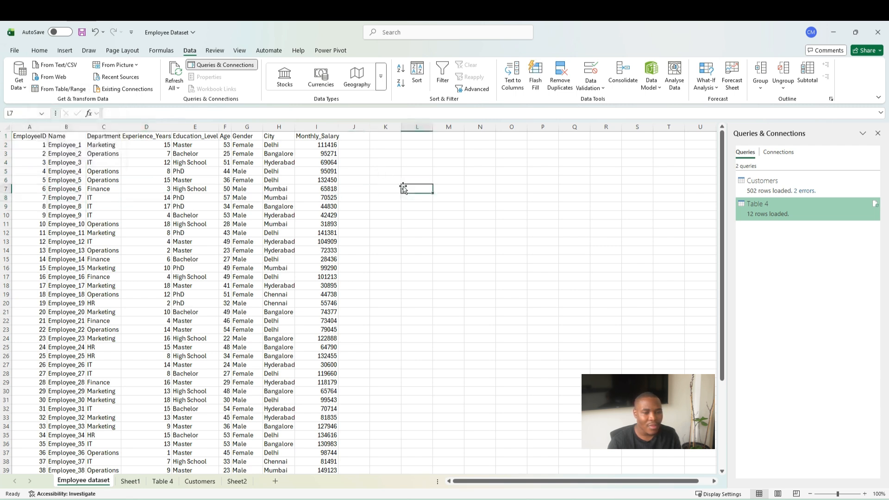
pyautogui.click(60, 89)
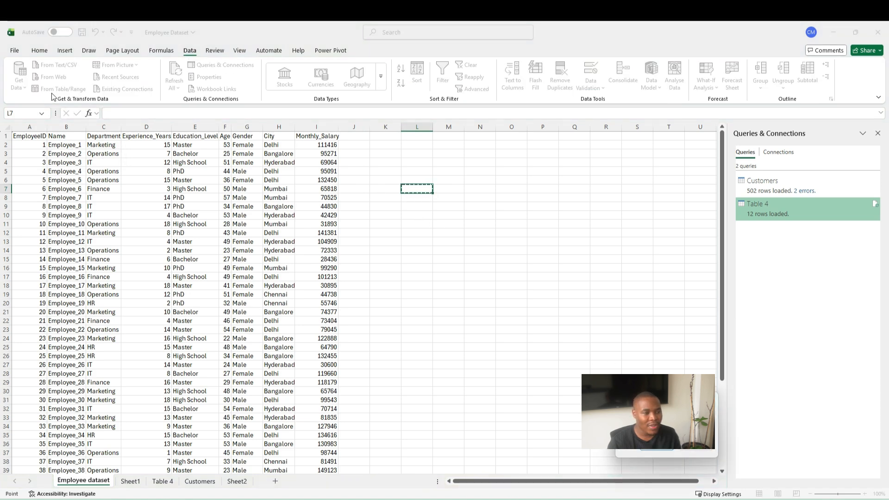
pyautogui.click(17, 135)
pyautogui.moveTo(17, 135); pyautogui.dragTo(63, 404)
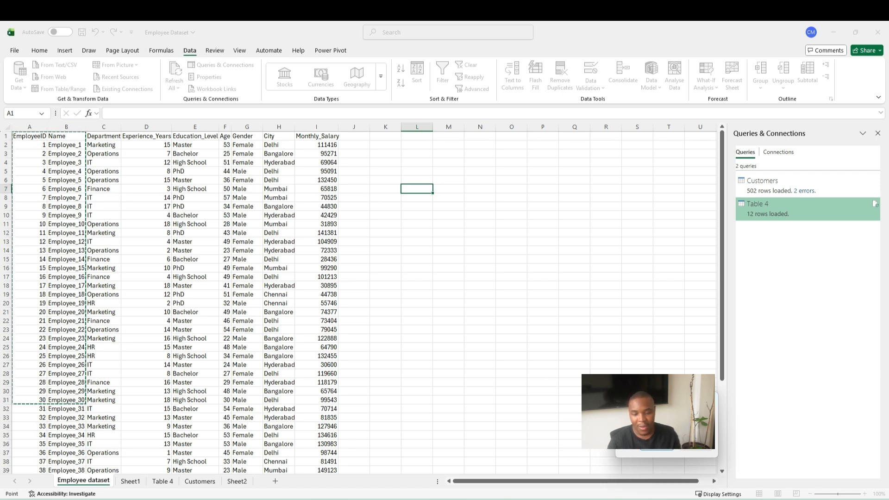
pyautogui.click(637, 432)
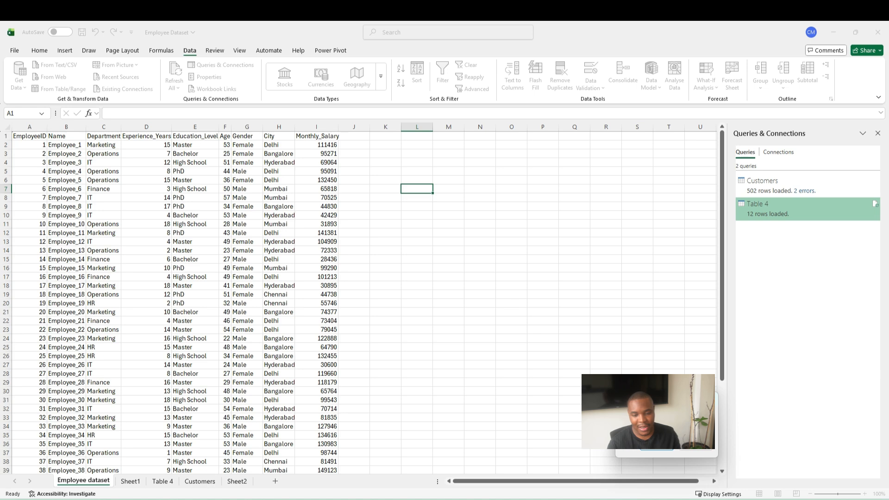
pyautogui.click(649, 452)
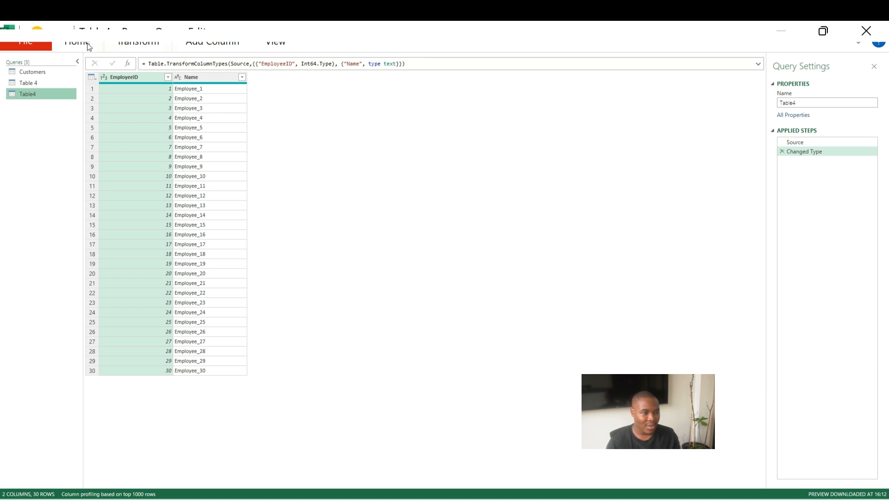
# - Close the Power Query Editor and load the EmployeeID and Name query into a new worksheet
pyautogui.click(21, 40)
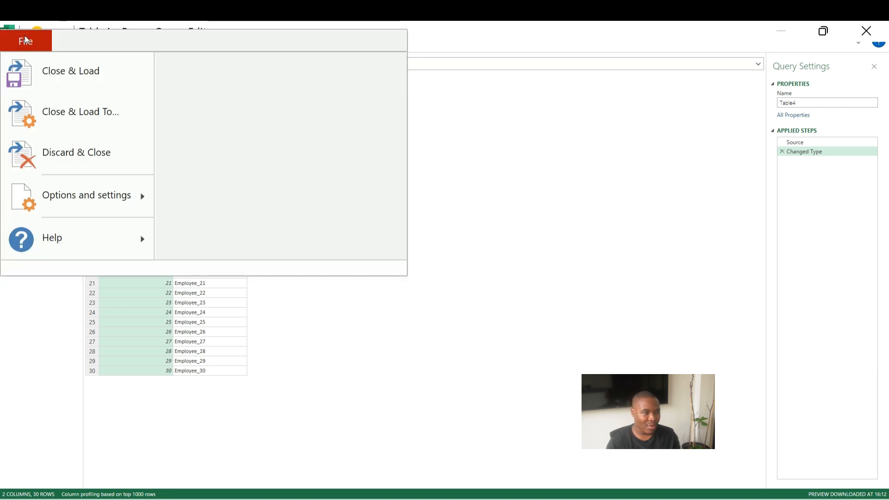
pyautogui.click(42, 77)
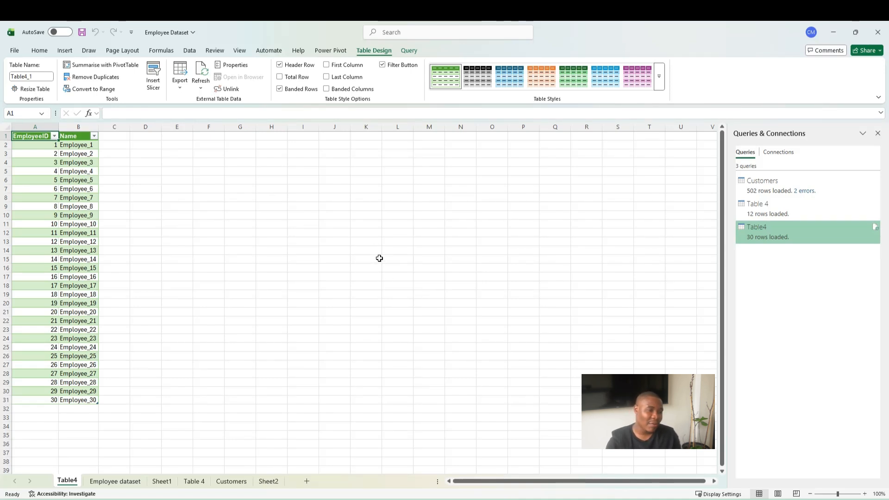
pyautogui.click(192, 51)
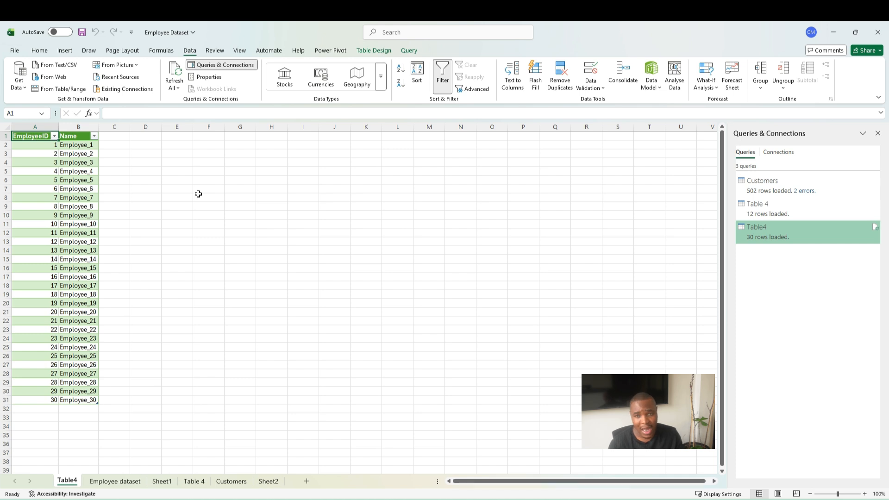
# - Preview the Employee dataset sheet from the Employee Dataset workbook in the Excel workbook import, and close it without loading
pyautogui.click(27, 89)
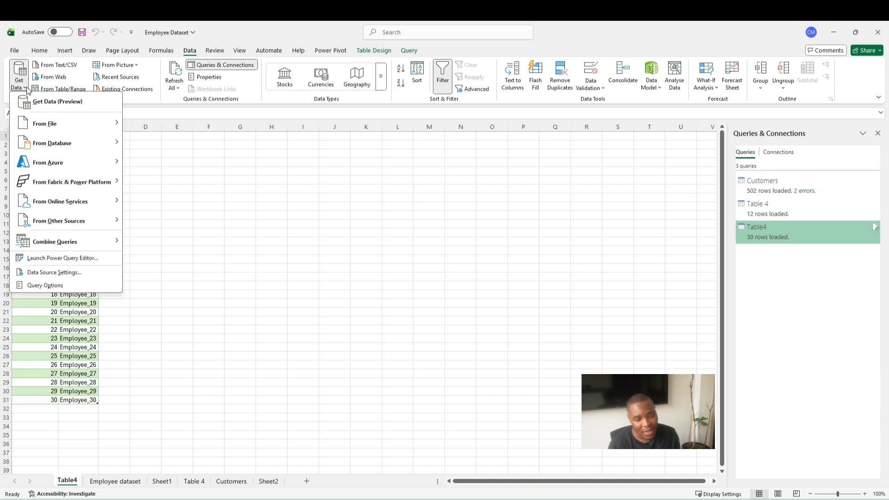
pyautogui.moveTo(58, 129)
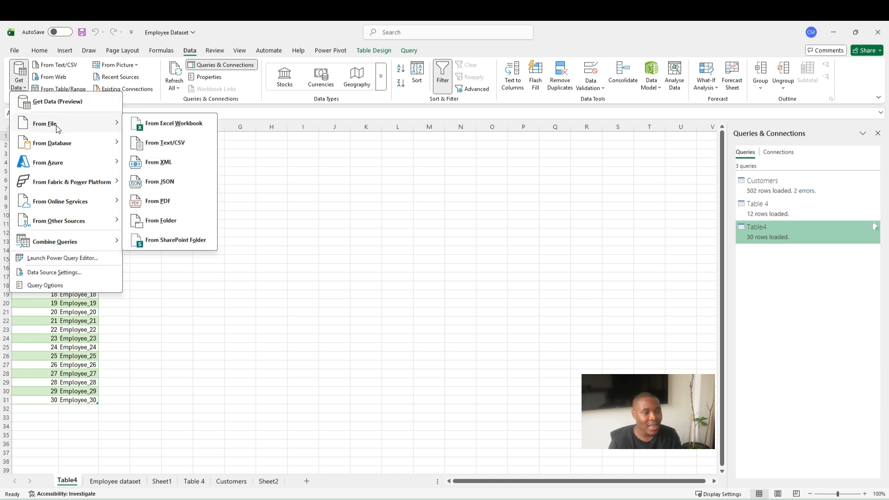
pyautogui.click(172, 128)
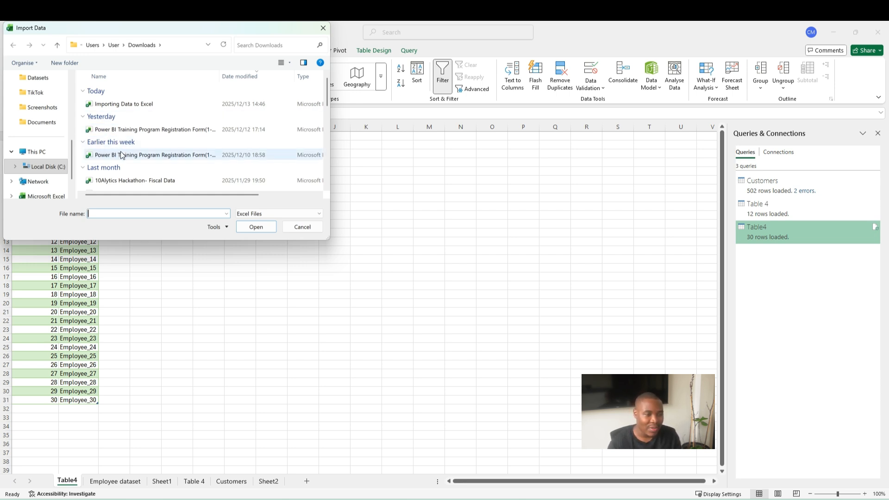
pyautogui.scroll(-2, 179, 181)
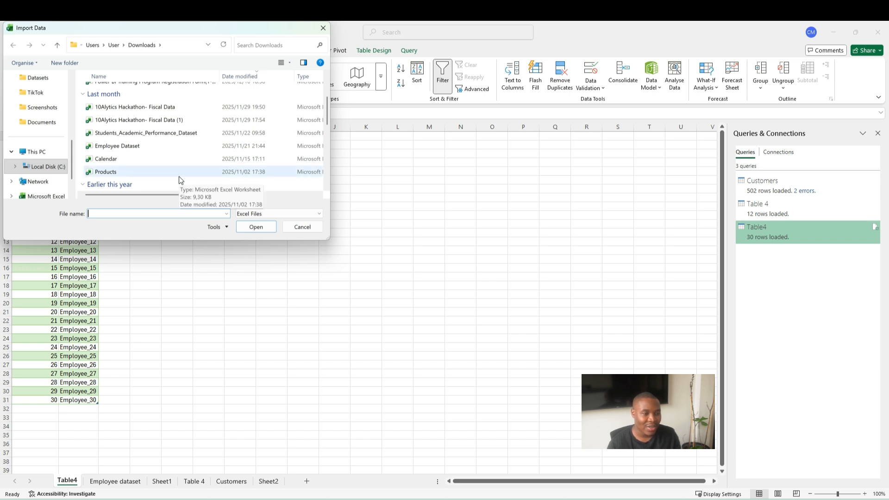
pyautogui.click(148, 147)
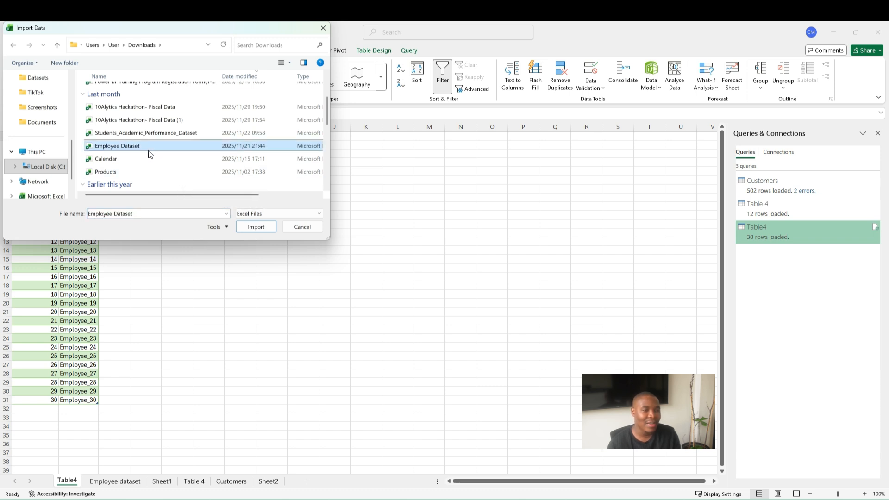
pyautogui.click(255, 227)
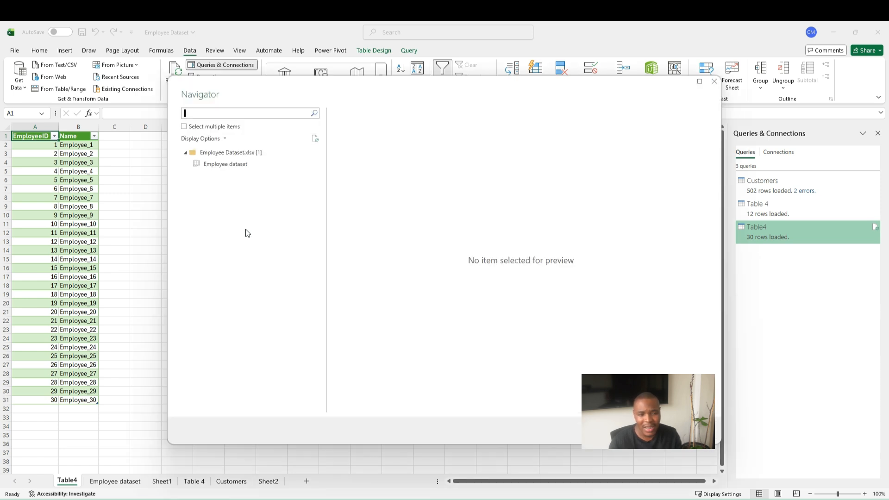
pyautogui.click(203, 164)
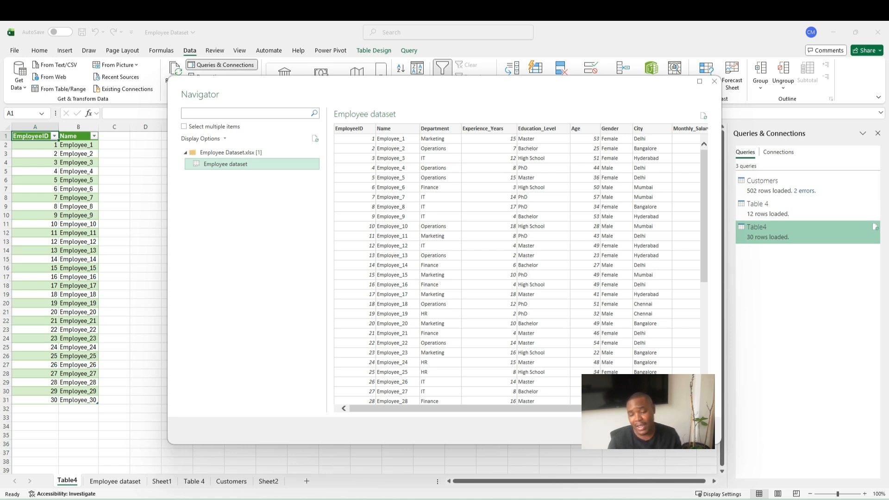
pyautogui.press('Escape')
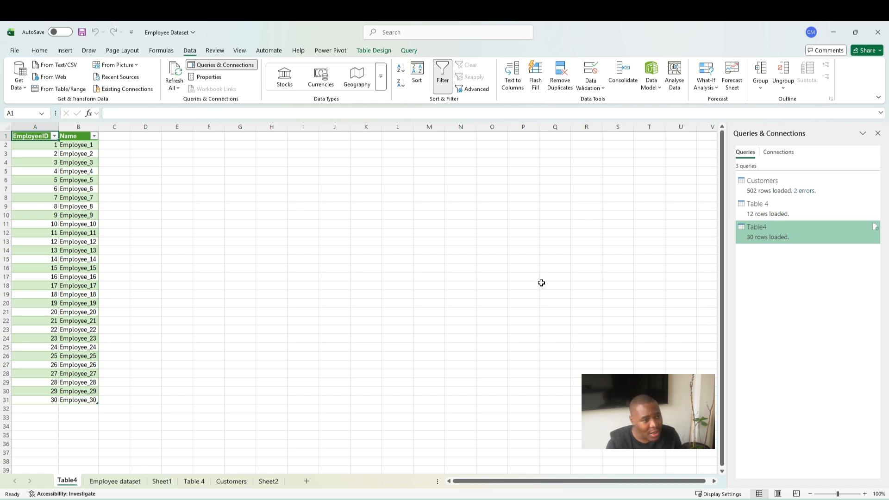
# - Browse the Downloads folder for a file to import from PDF, and close the file selection without importing
pyautogui.click(19, 80)
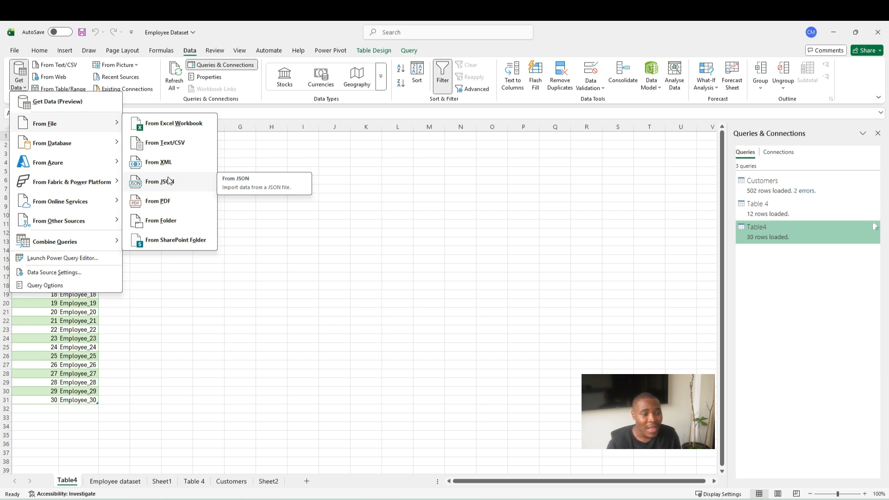
pyautogui.click(164, 202)
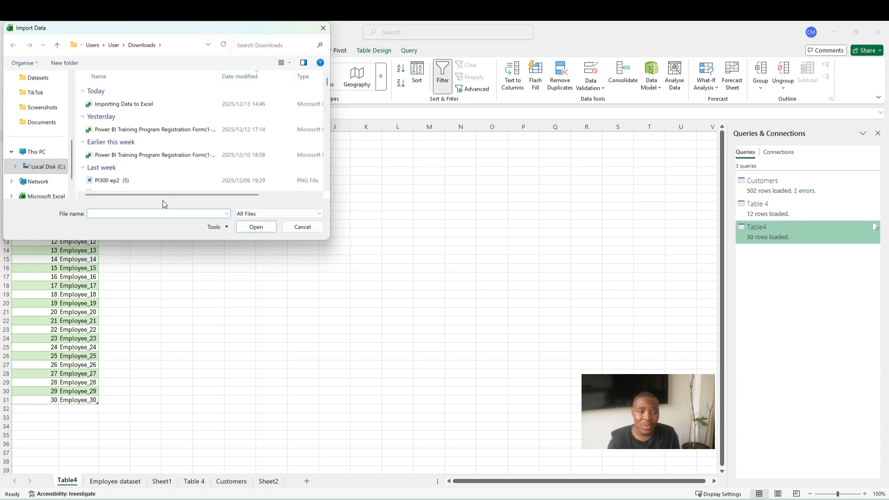
pyautogui.scroll(-5, 239, 159)
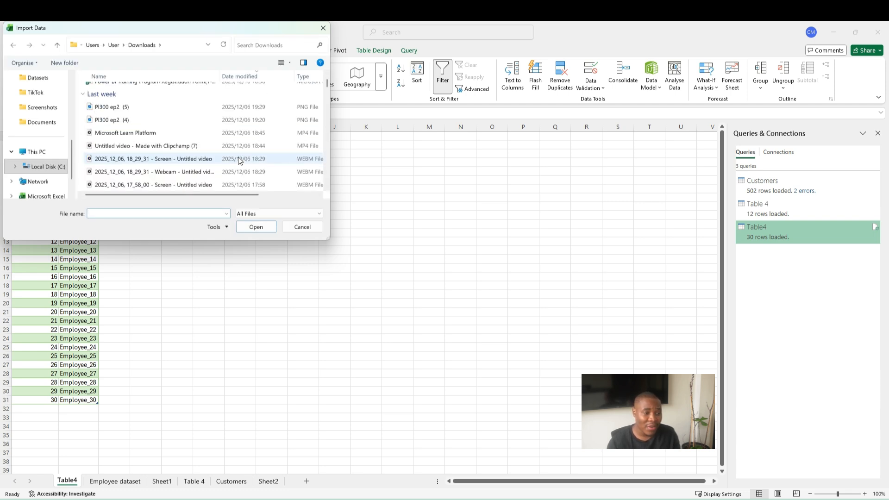
pyautogui.scroll(-1, 240, 160)
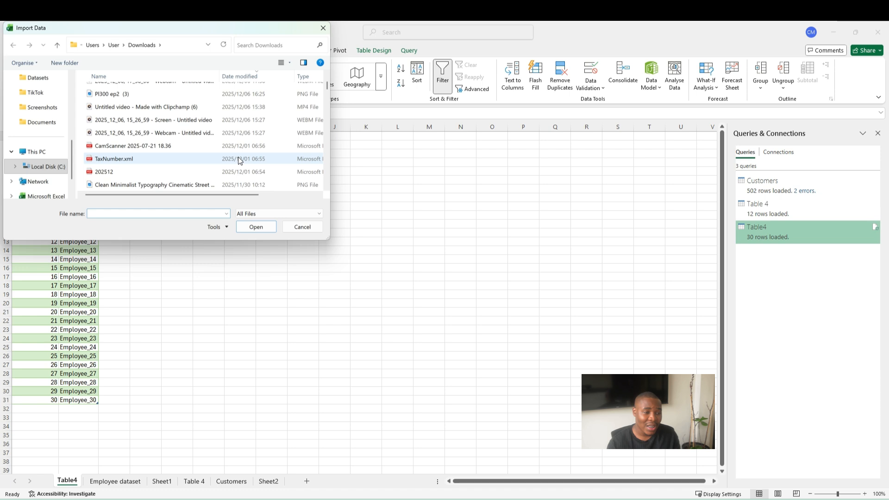
pyautogui.scroll(-2, 238, 160)
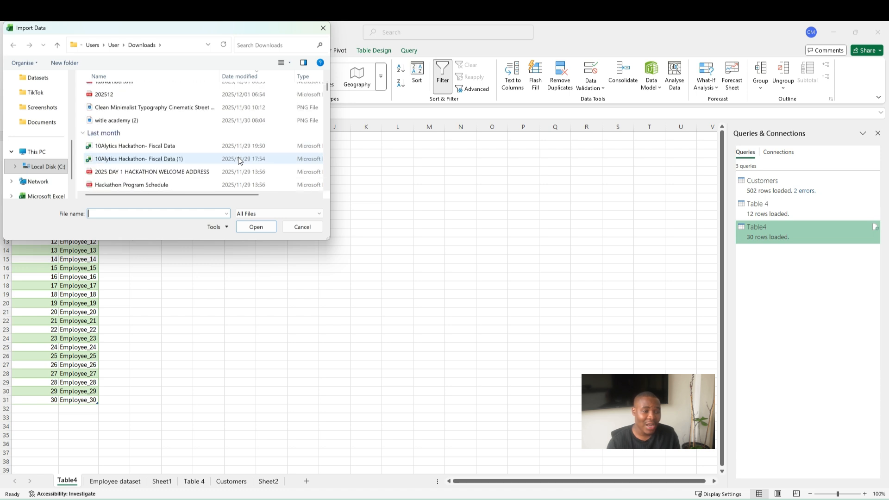
pyautogui.scroll(3, 238, 160)
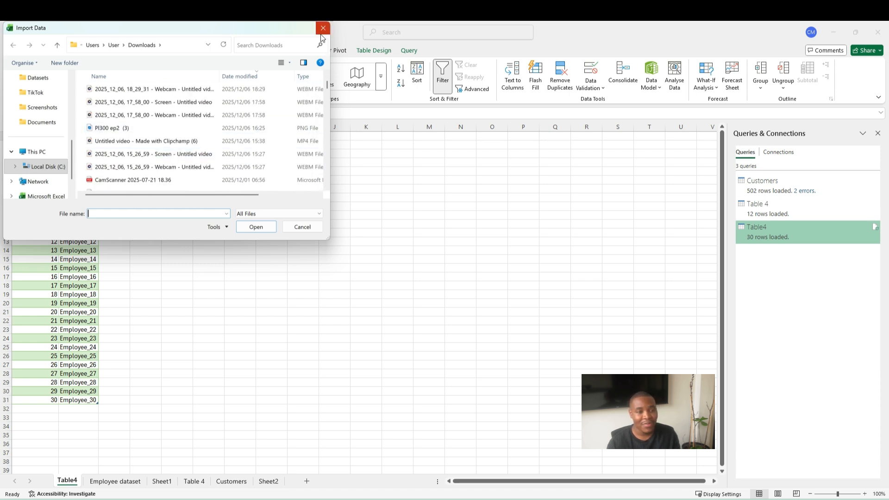
pyautogui.click(323, 28)
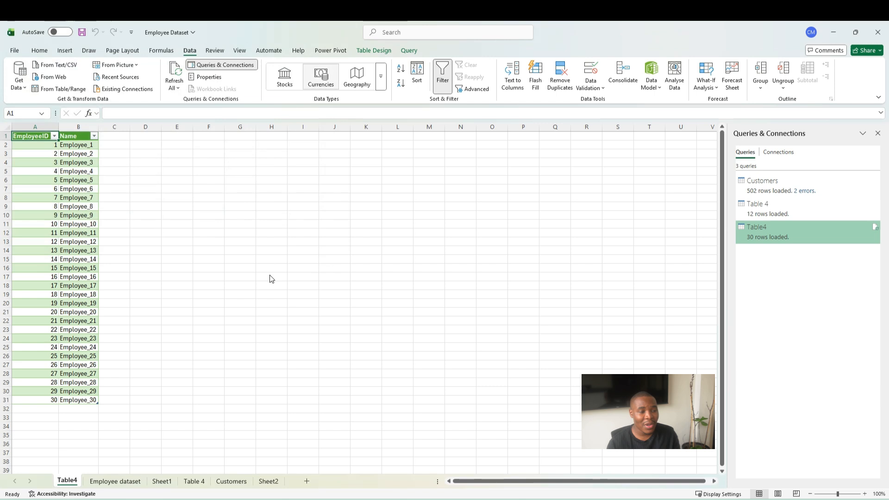
# - Open the SQL Server database import and expand its advanced options
pyautogui.click(20, 82)
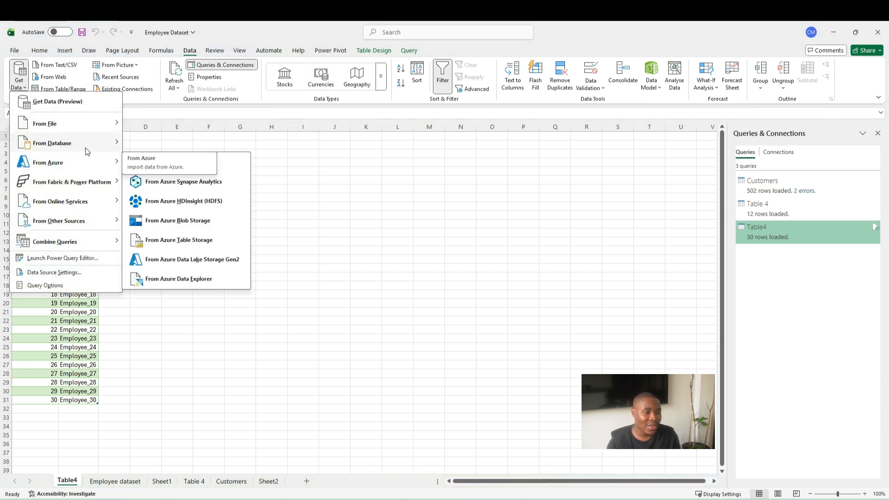
pyautogui.moveTo(89, 148)
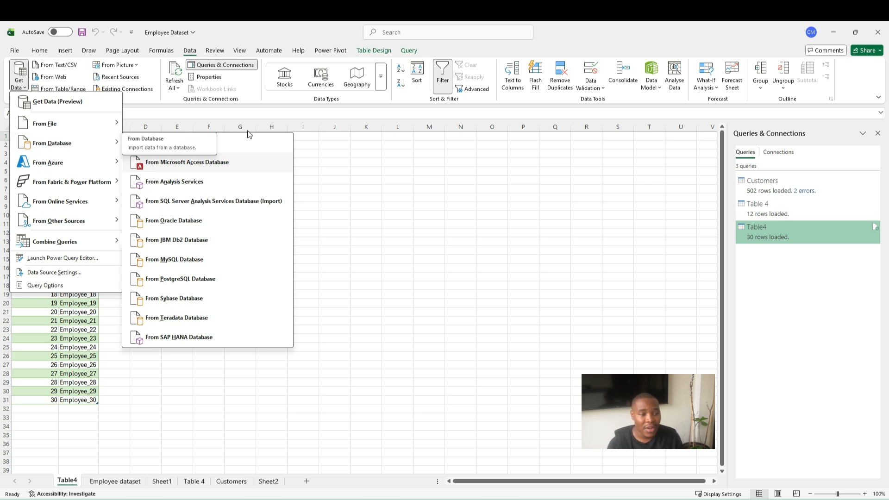
pyautogui.click(182, 144)
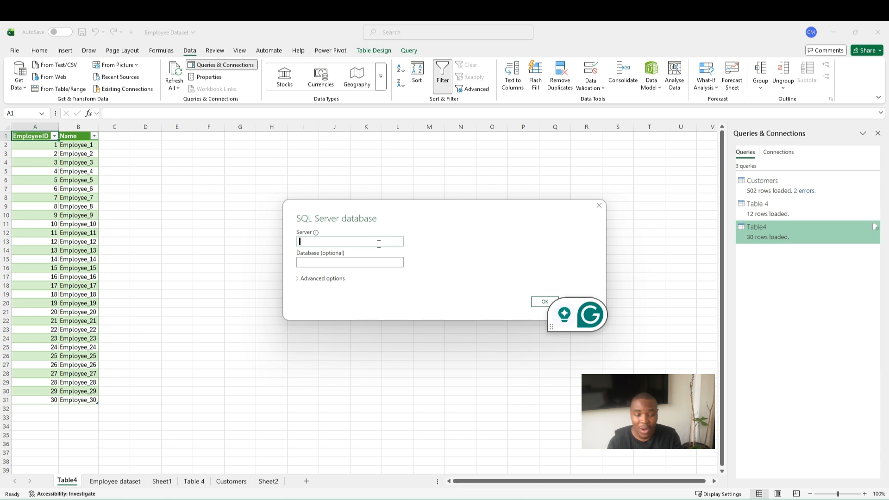
pyautogui.click(346, 263)
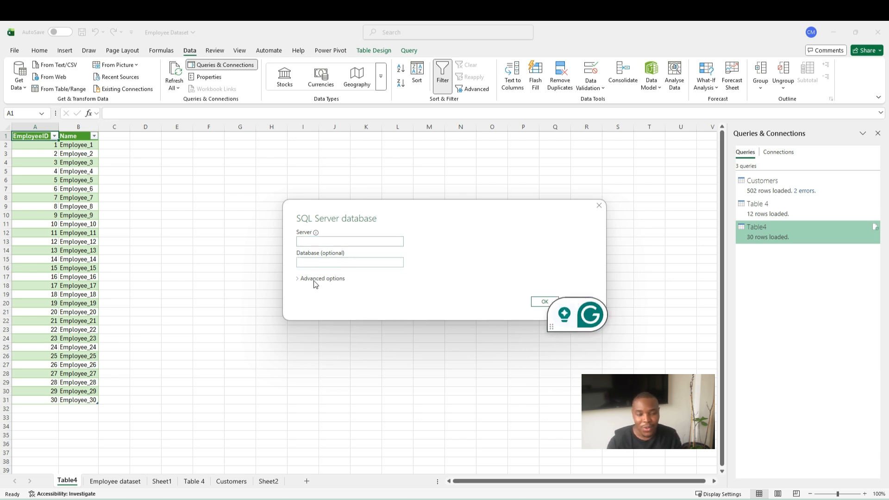
pyautogui.click(299, 280)
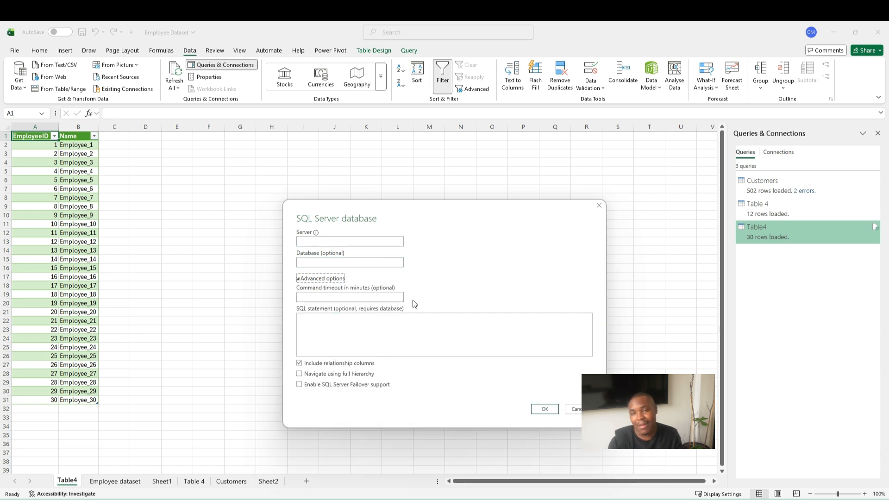
# - Draft the SQL statement "select * from A" for the SQL Server import, and cancel the connection
pyautogui.click(416, 338)
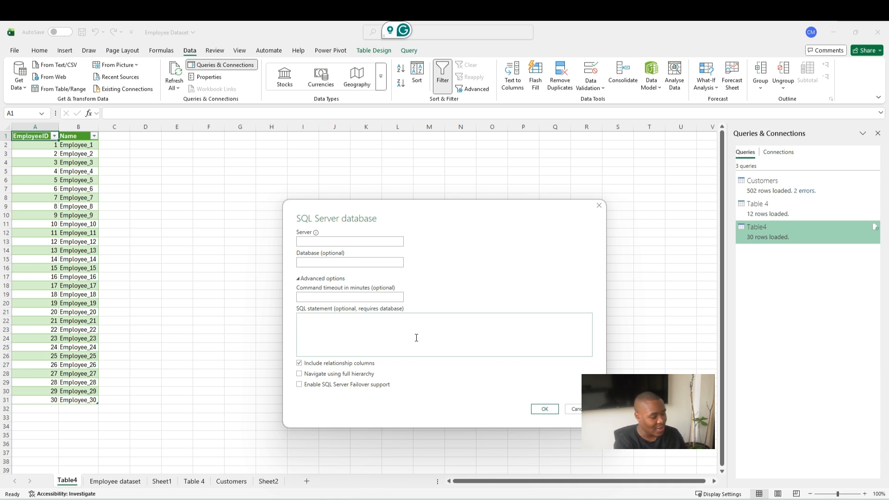
pyautogui.write('select')
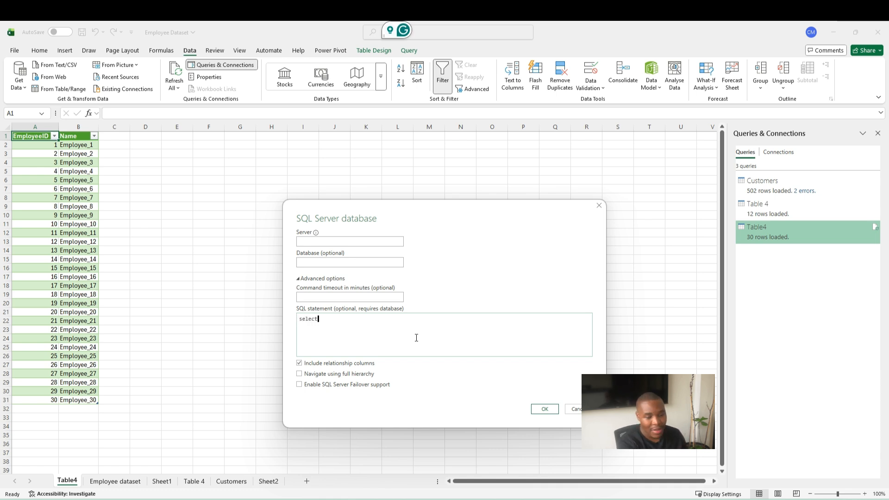
pyautogui.write(' * ')
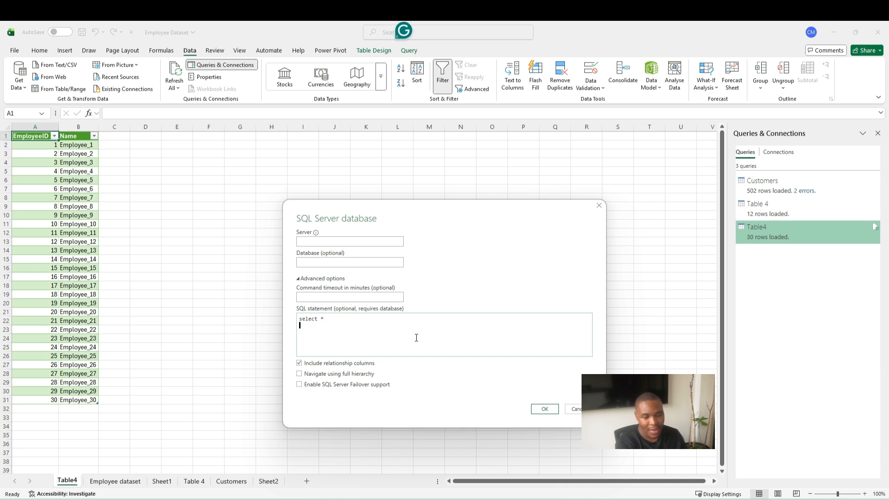
pyautogui.write('from,')
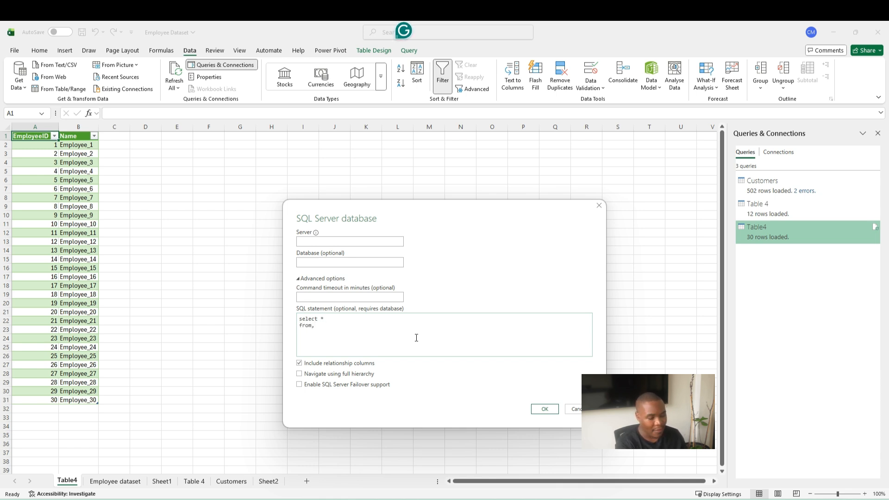
pyautogui.press('BackSpace')
pyautogui.write('A')
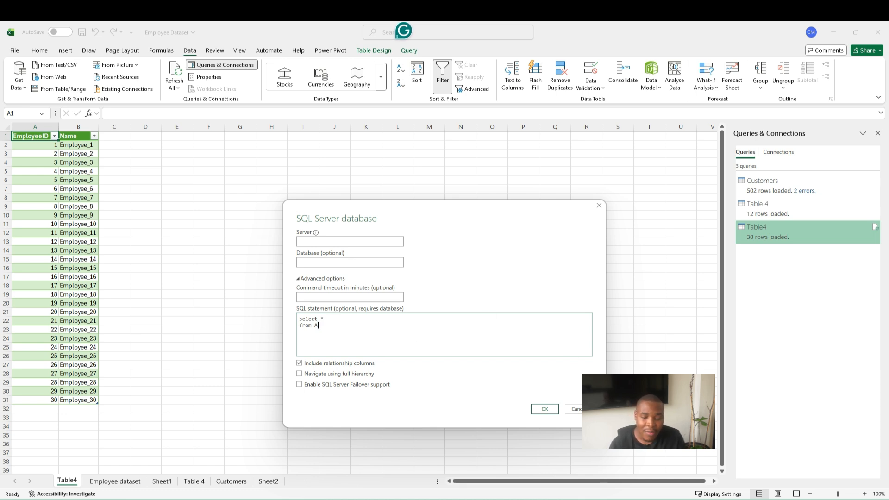
pyautogui.click(573, 409)
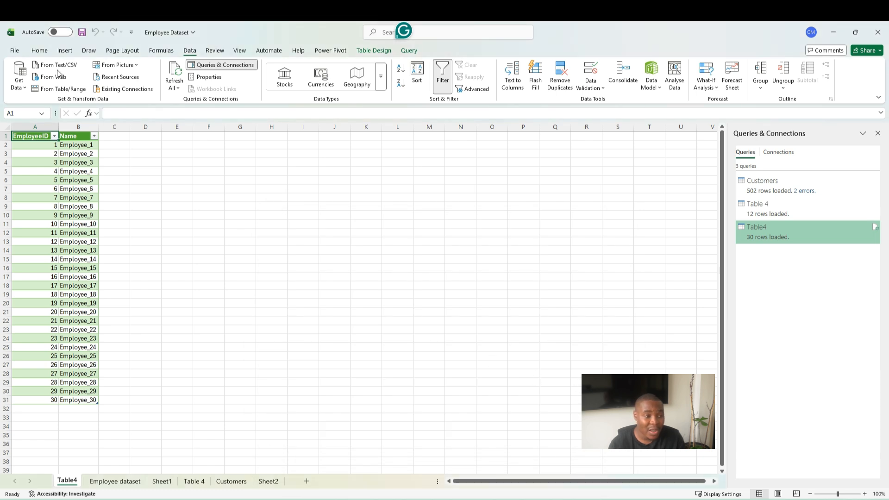
# - Look through the Azure and Fabric & Power Platform data sources, and view the Lakehouse sign-in before closing it
pyautogui.click(19, 87)
pyautogui.moveTo(85, 167)
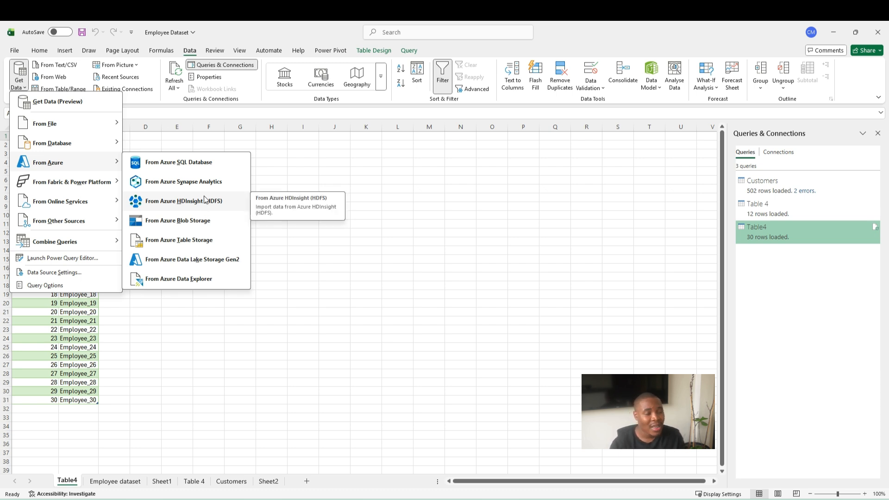
pyautogui.moveTo(107, 217)
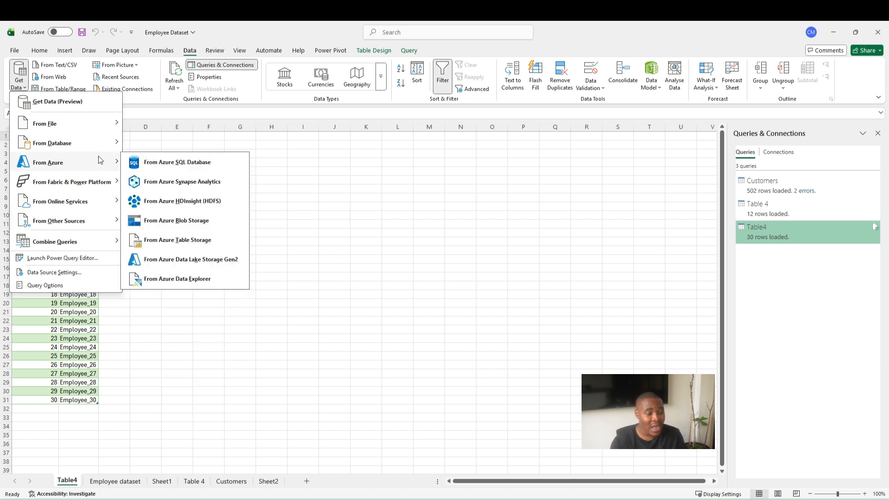
pyautogui.moveTo(98, 147)
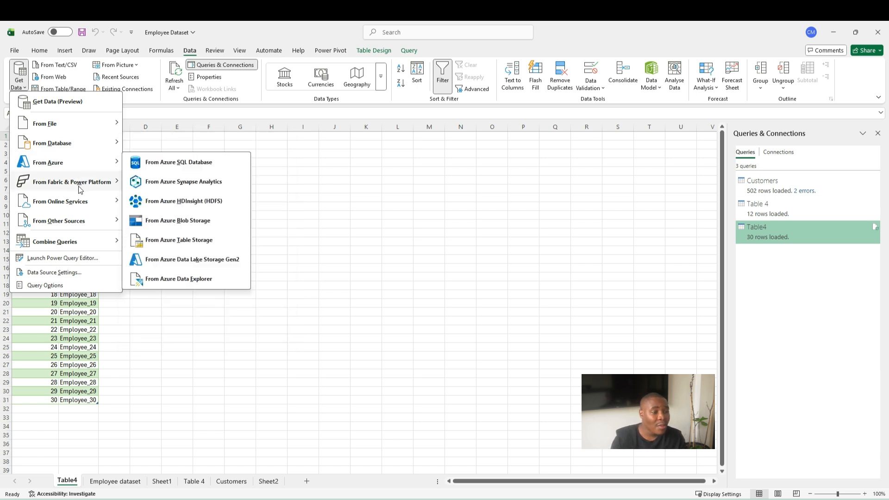
pyautogui.moveTo(80, 190)
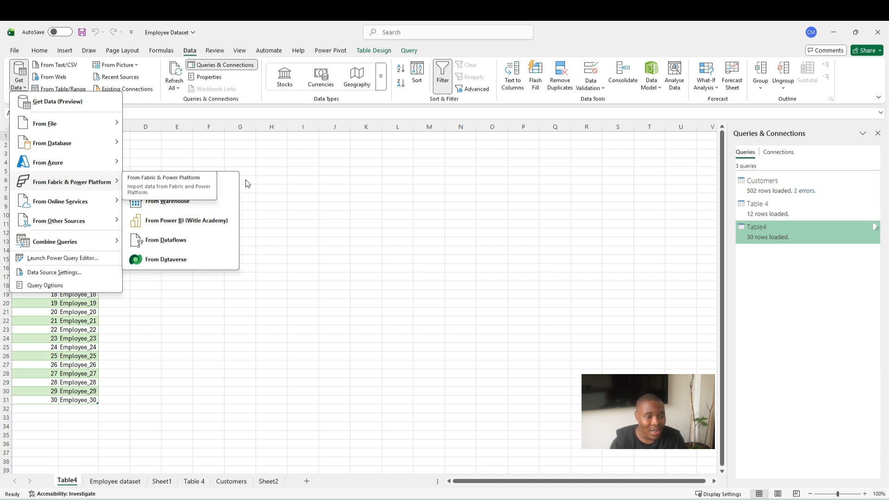
pyautogui.press('Escape')
pyautogui.press('Escape')
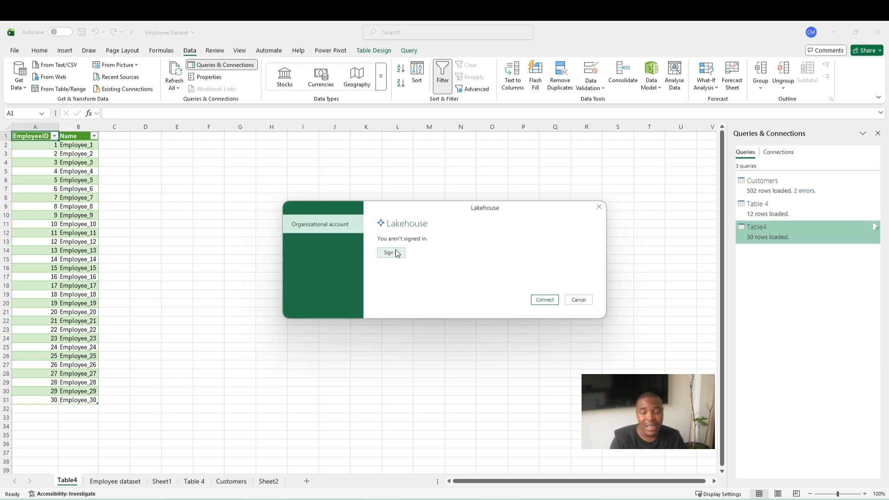
pyautogui.click(601, 210)
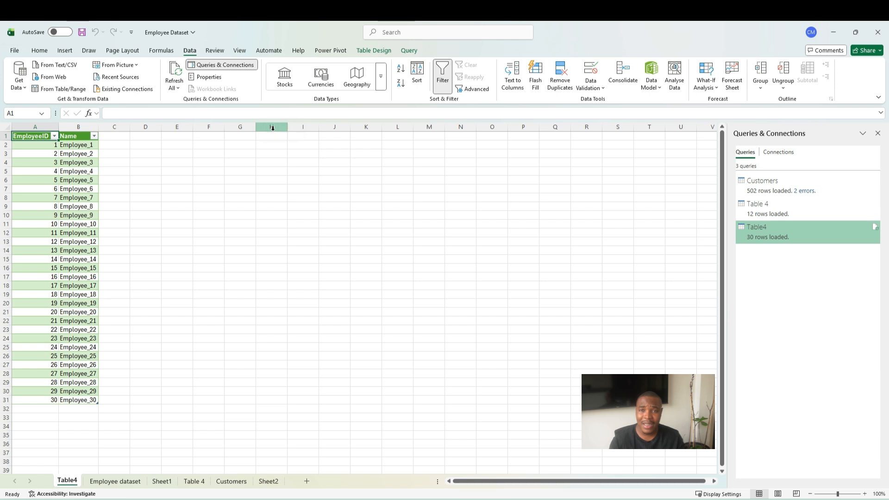
pyautogui.click(24, 91)
pyautogui.moveTo(90, 124)
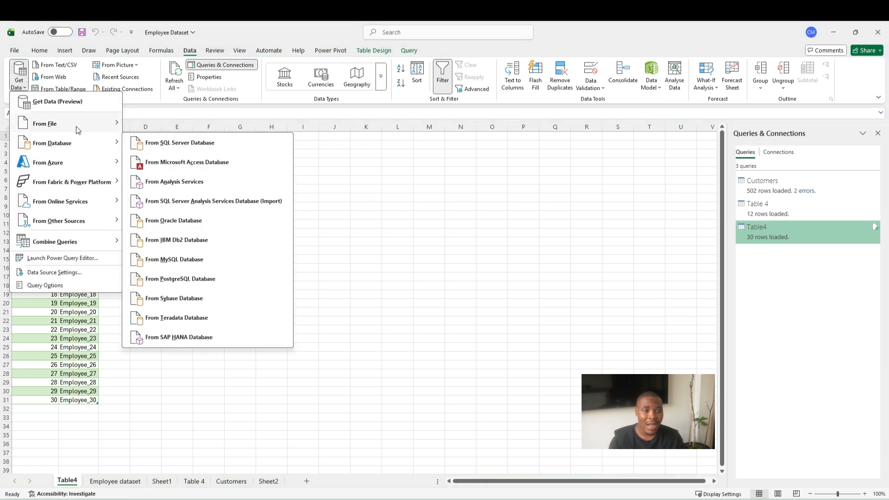
pyautogui.moveTo(97, 144)
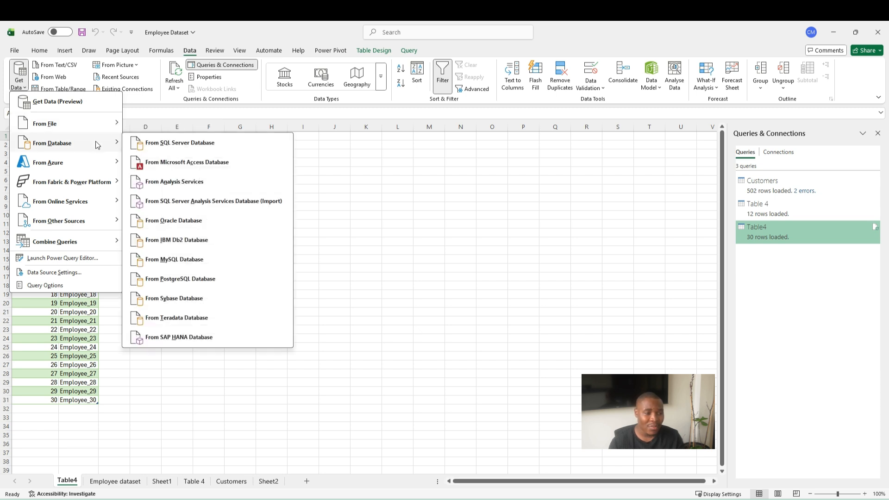